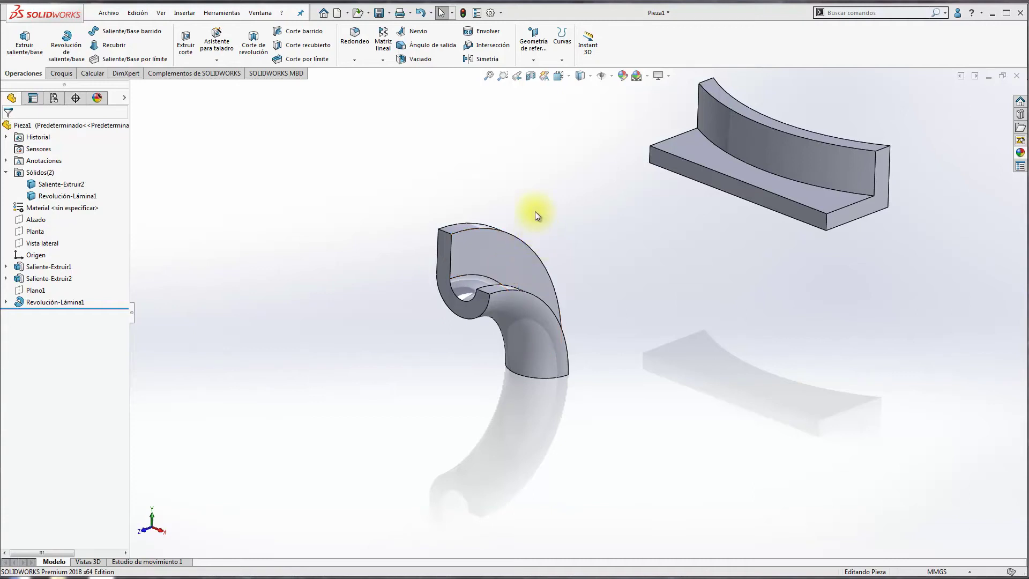
Start new sketch Croquis4 on the top face of the Revolución-Lámina1 elbow body.
middle_click_drag(558, 198, 651, 248)
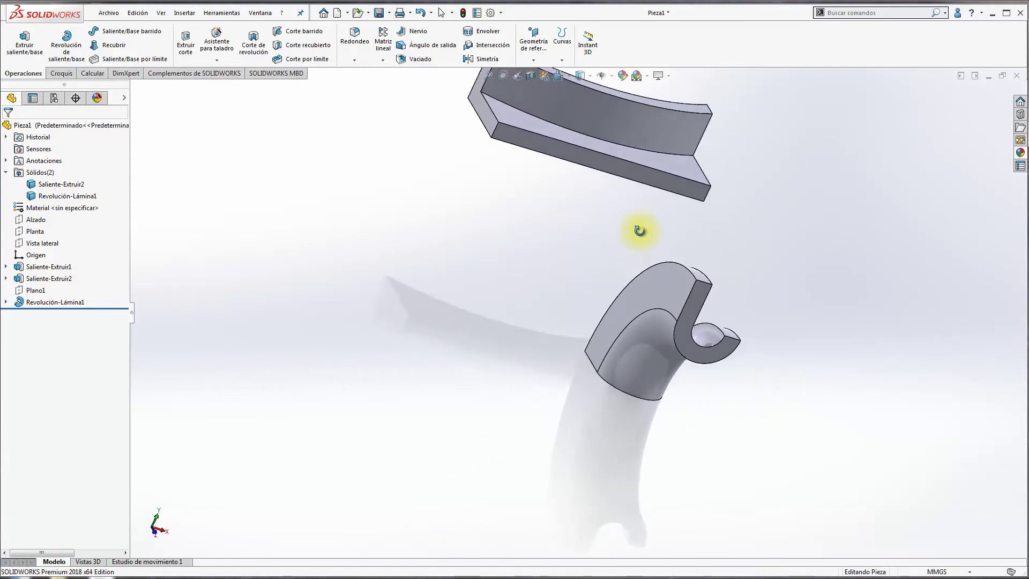
left_click(701, 300)
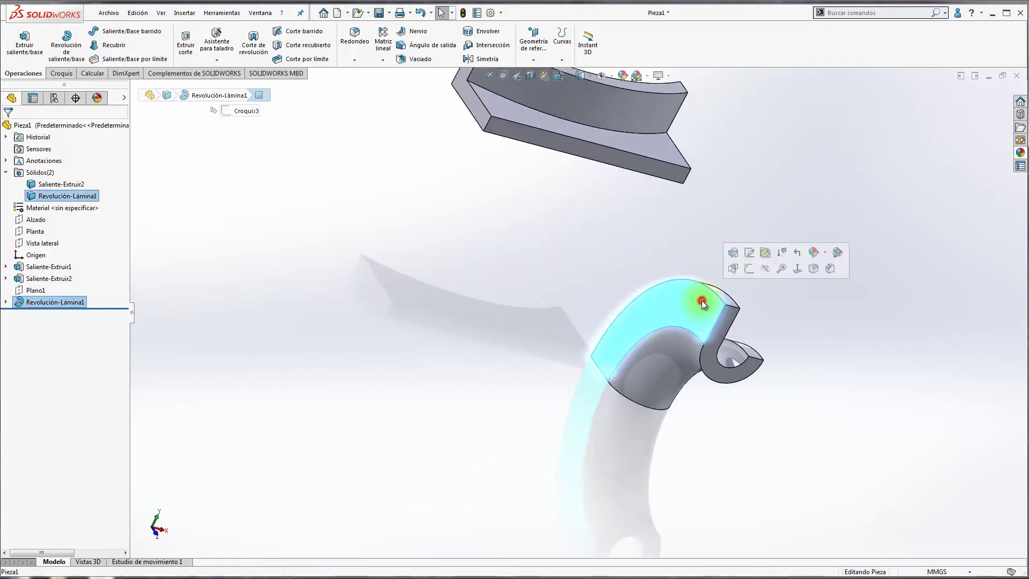
left_click(61, 73)
left_click(17, 40)
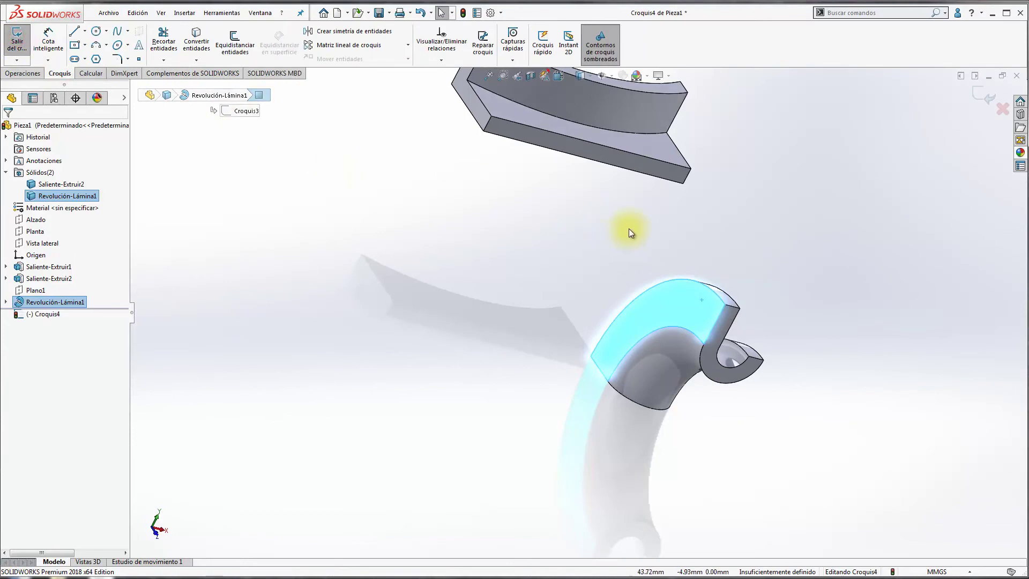
middle_click_drag(629, 230, 657, 244)
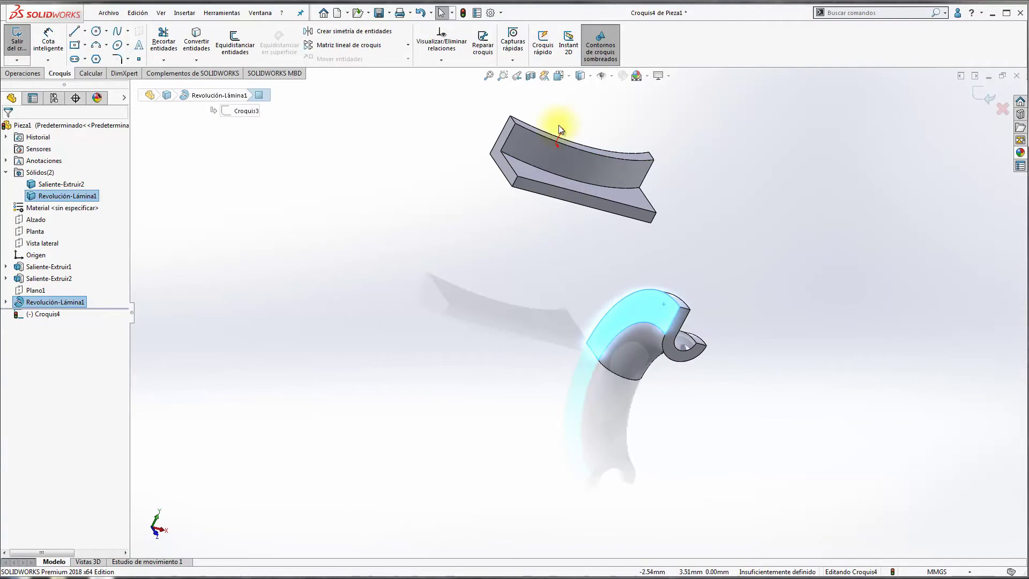
scroll(563, 153, "down", 2)
scroll(557, 193, "down", 3)
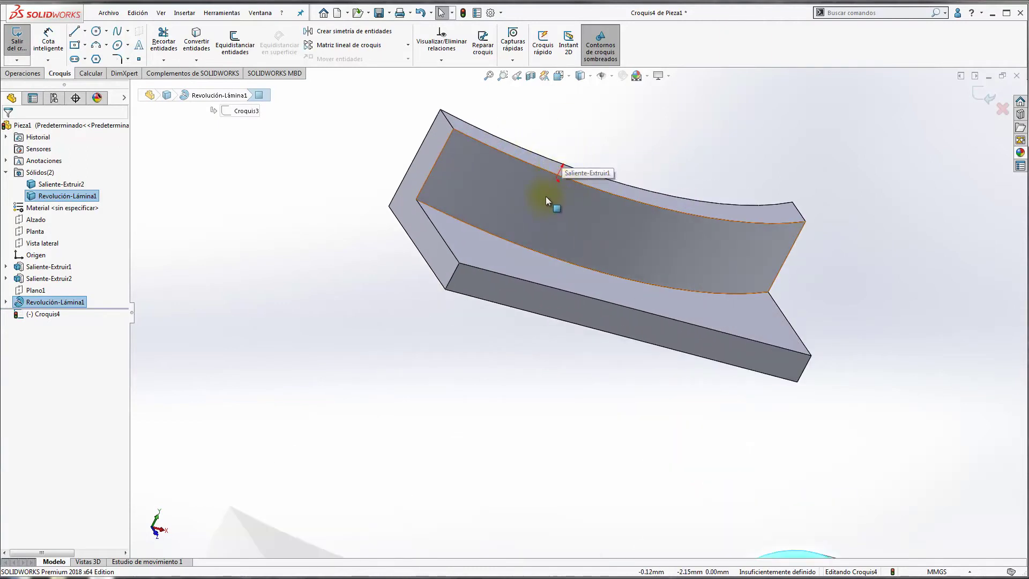
left_click(545, 196)
mouse_move(624, 255)
middle_mouse_down()
mouse_move(670, 289)
mouse_move(656, 233)
mouse_move(591, 252)
mouse_move(599, 260)
mouse_move(587, 266)
middle_mouse_up()
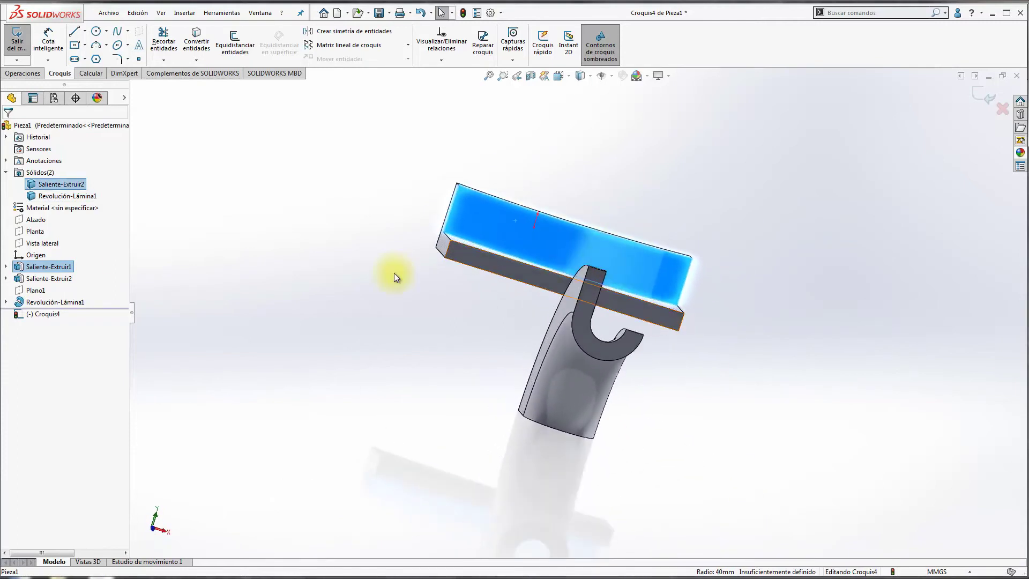
mouse_move(638, 197)
middle_mouse_down()
mouse_move(602, 202)
mouse_move(663, 355)
middle_mouse_up()
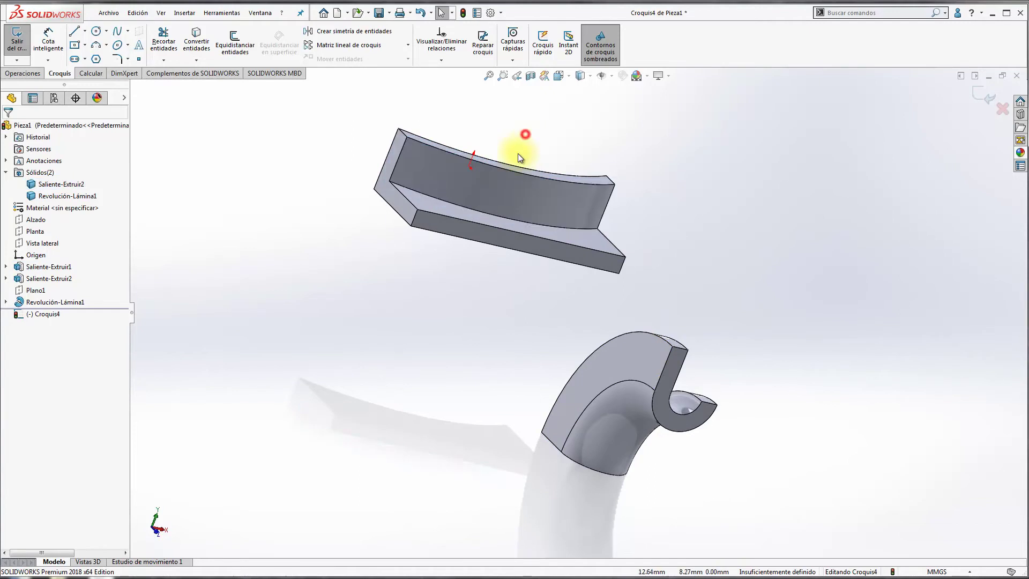
scroll(517, 154, "down", 2)
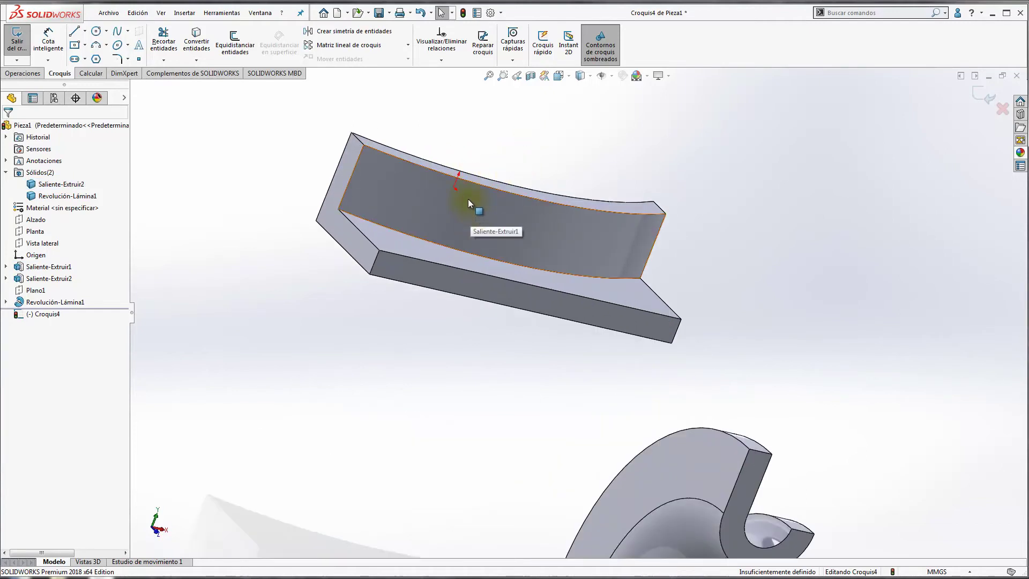
left_click(467, 198)
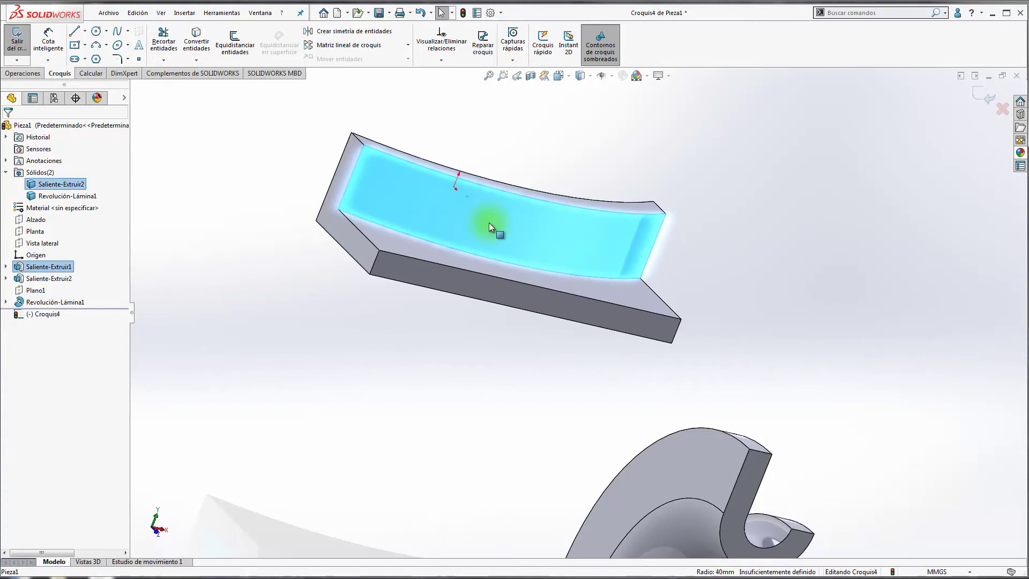
left_click(256, 174)
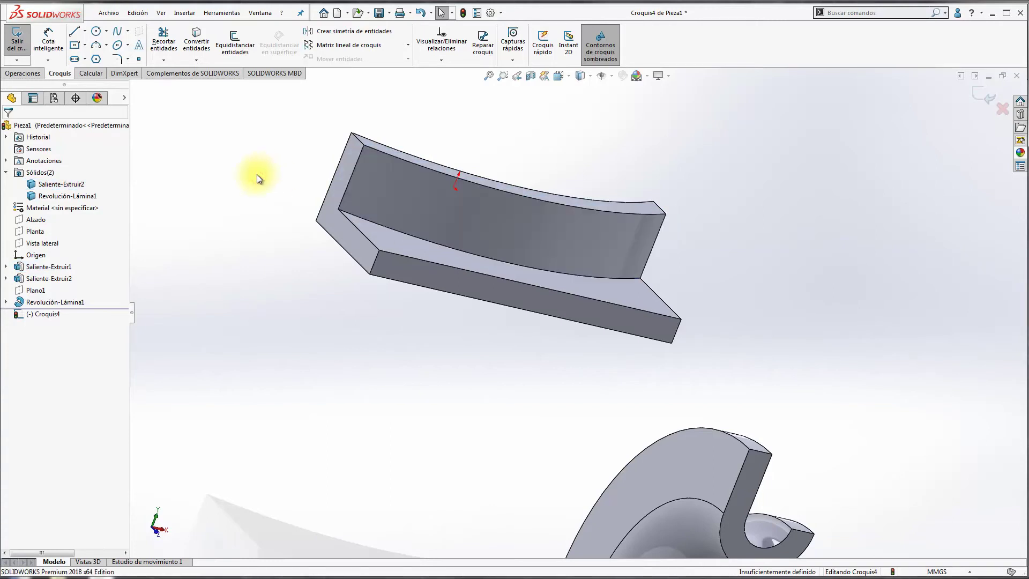
View Croquis4 Normal To, zoom to fit both parts, and select the bracket's upright wall face.
key("ctrl+8")
scroll(803, 342, "up", 3)
scroll(862, 364, "down", 1)
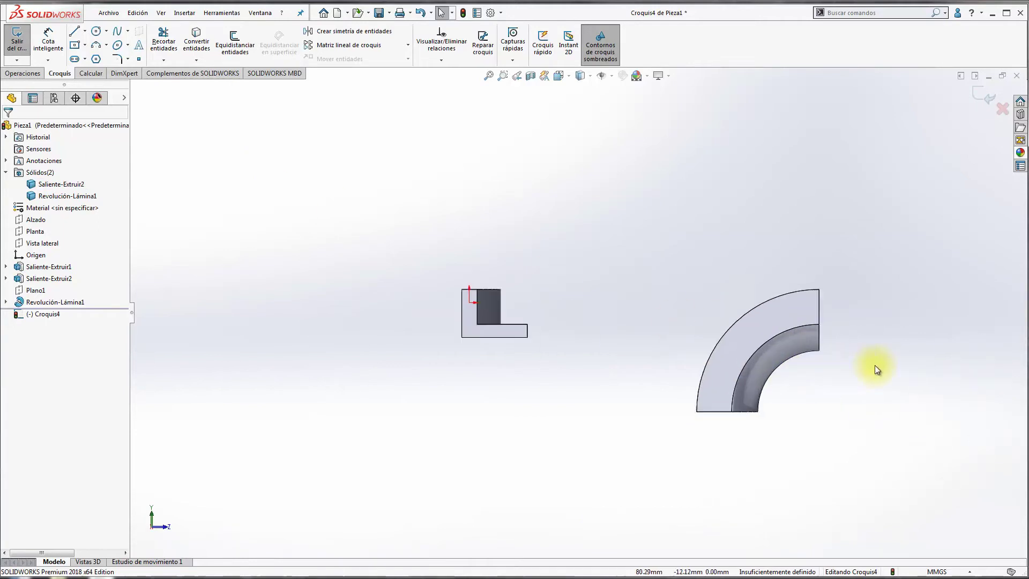
scroll(804, 322, "down", 1)
scroll(697, 282, "down", 2)
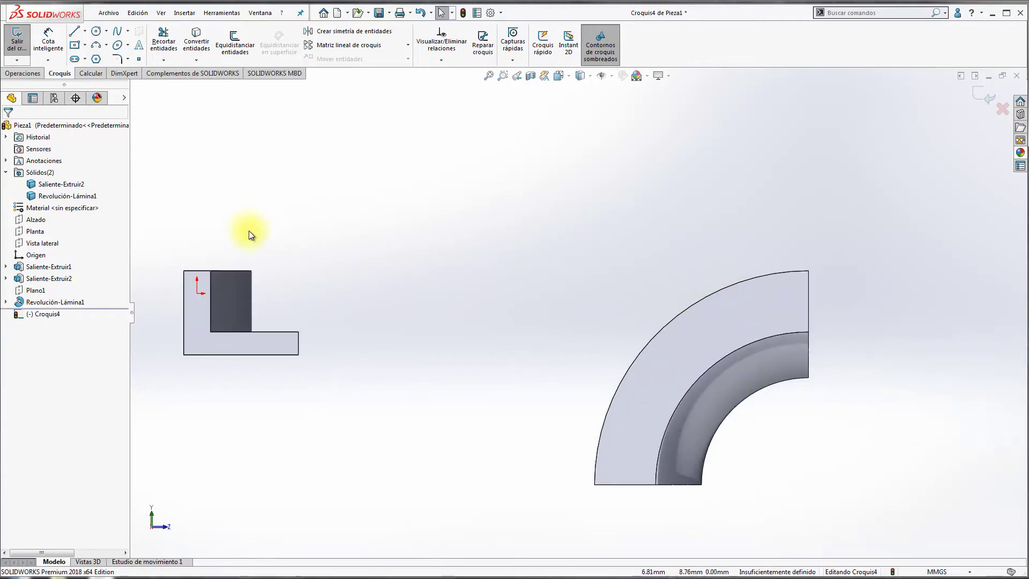
left_click(236, 294)
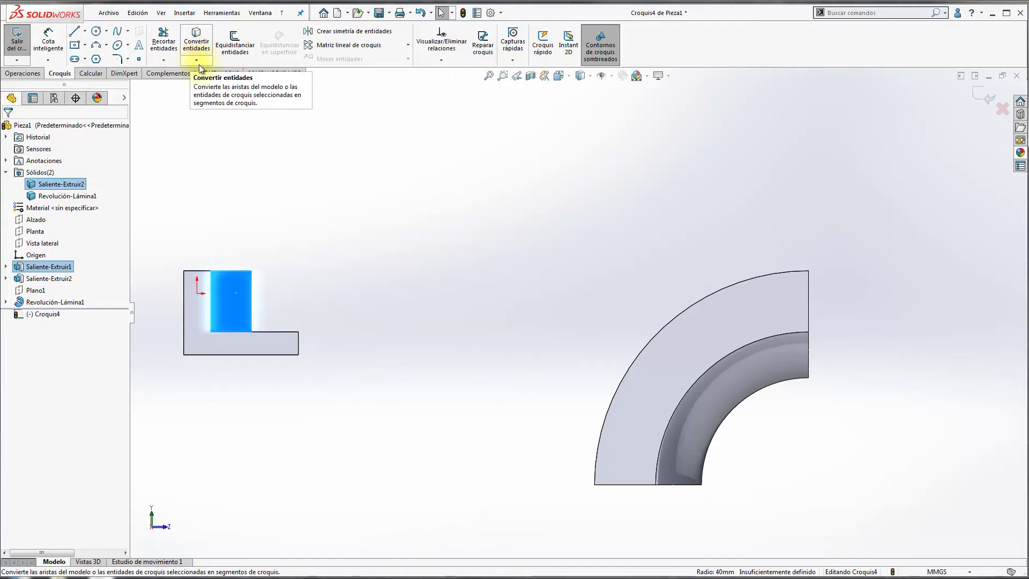
Create a Curva de intersección from the bracket's wall face and inspect it in 3D.
left_click(197, 61)
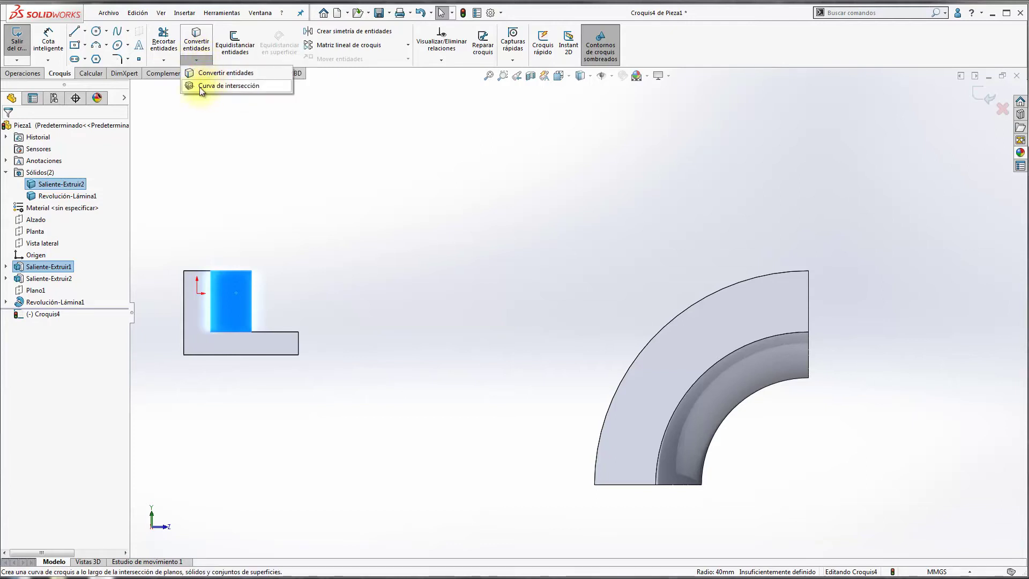
left_click(221, 88)
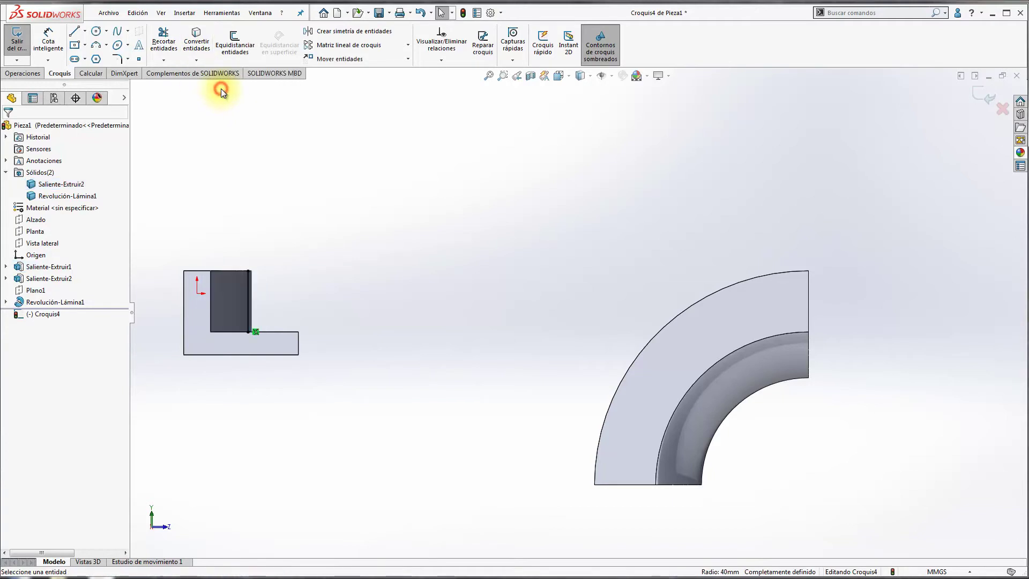
middle_click_drag(233, 303, 214, 371)
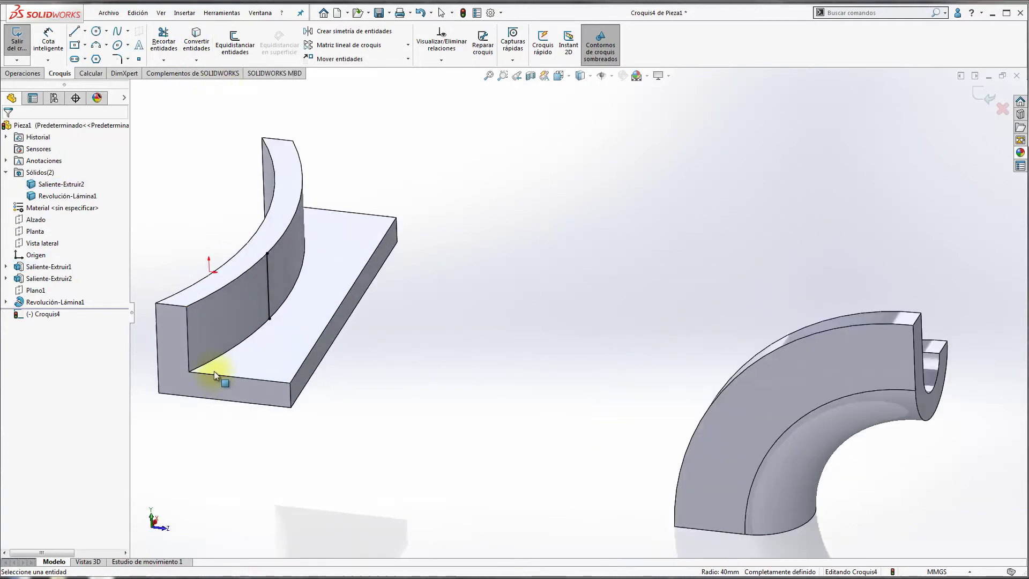
scroll(286, 269, "down", 3)
scroll(316, 258, "up", 2)
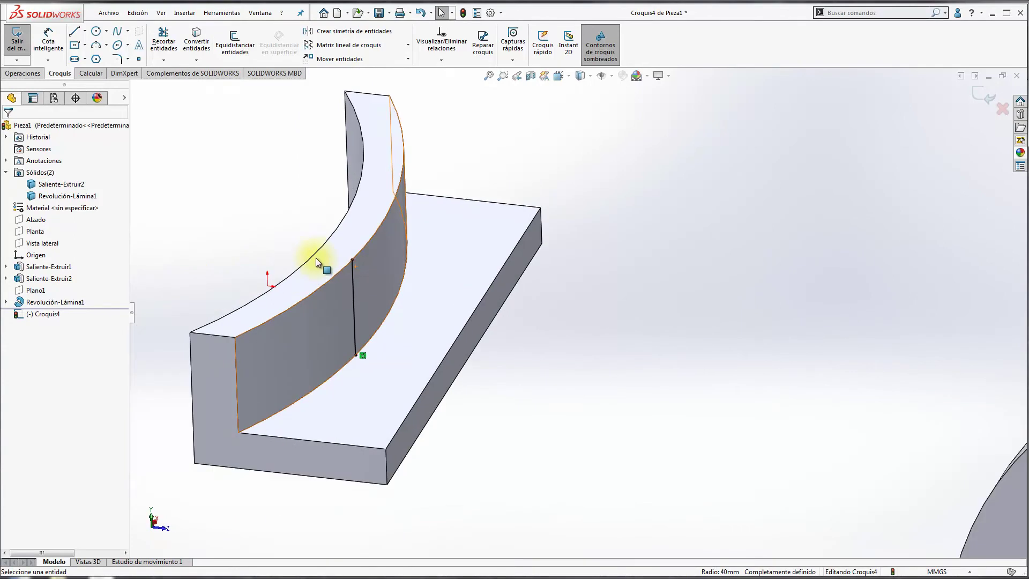
scroll(551, 300, "up", 2)
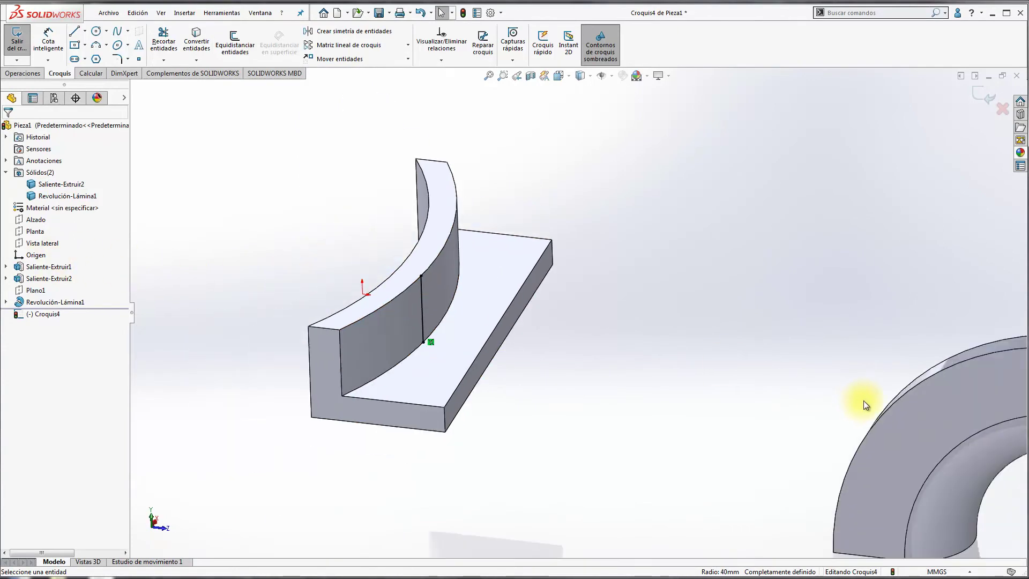
Check the elbow and curved wall from other angles, then return to the head-on sketch view.
left_click(985, 403)
mouse_move(562, 299)
middle_mouse_down()
mouse_move(405, 271)
mouse_move(491, 271)
mouse_move(493, 297)
middle_mouse_up()
left_click(436, 291)
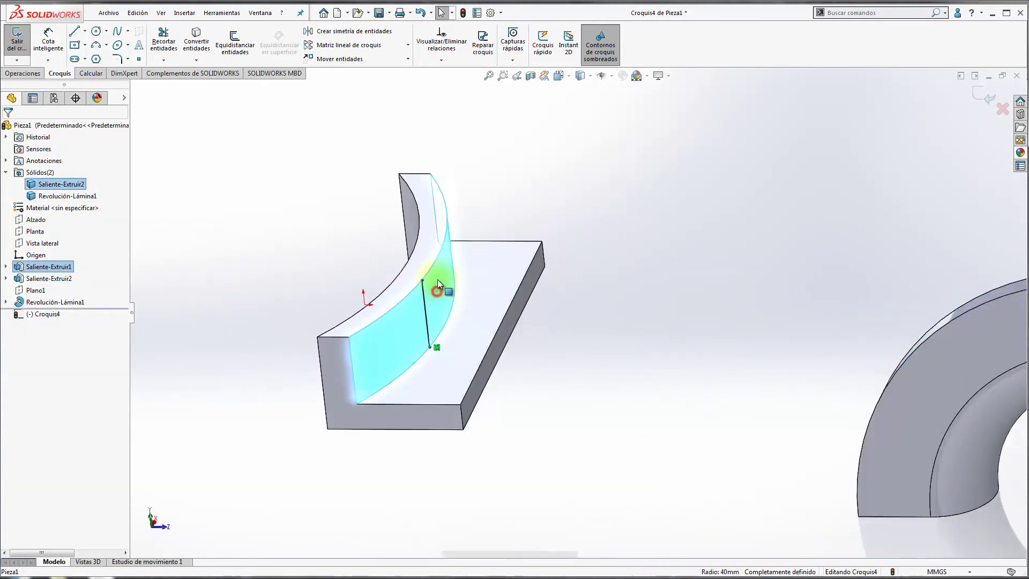
mouse_move(814, 369)
middle_mouse_down()
mouse_move(943, 362)
mouse_move(822, 325)
middle_mouse_up()
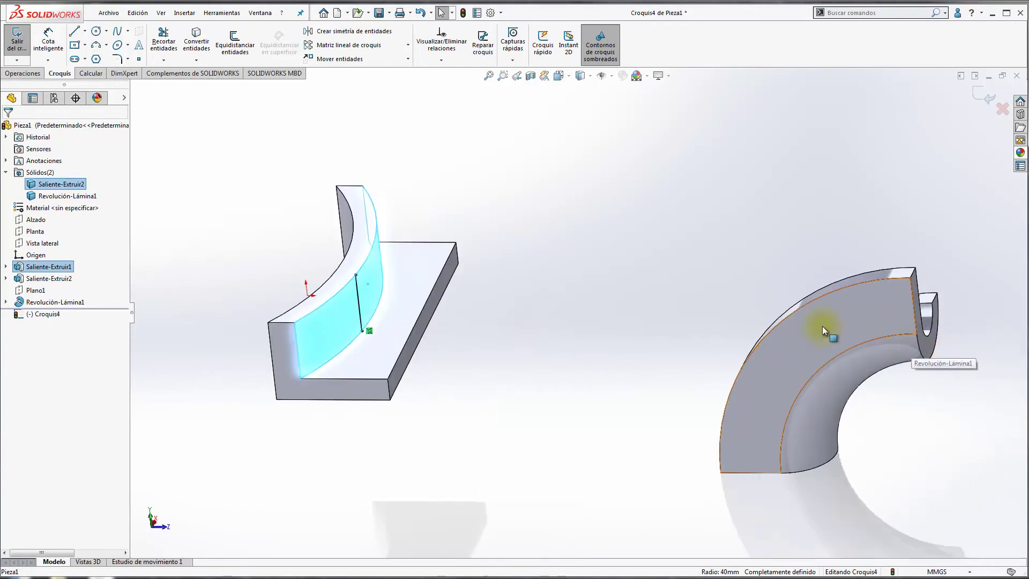
left_click(651, 251)
key("ctrl+8")
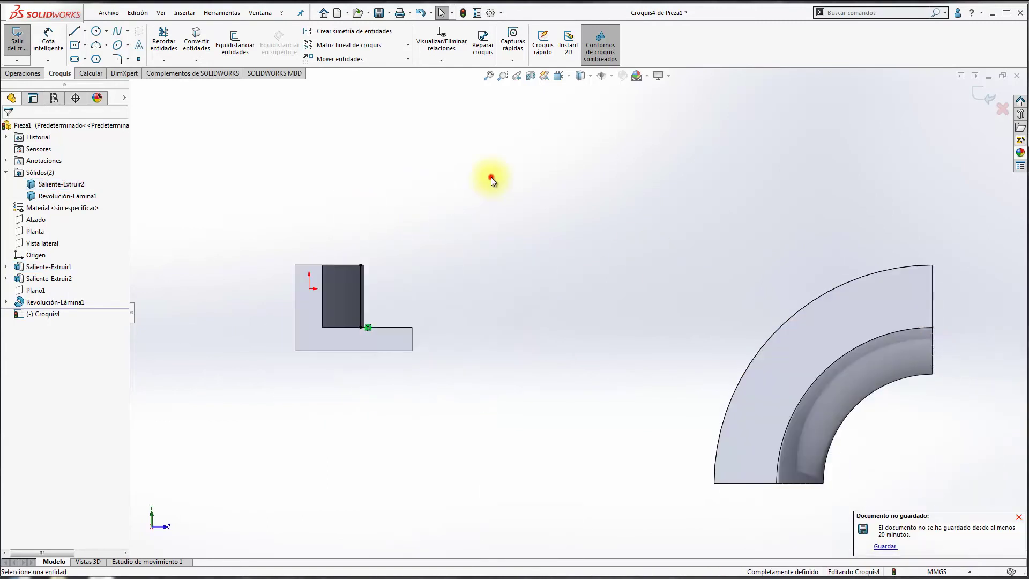
Draw connected rib lines: across to the elbow corner, up to a peak, down, and back to the wall.
left_click(75, 32)
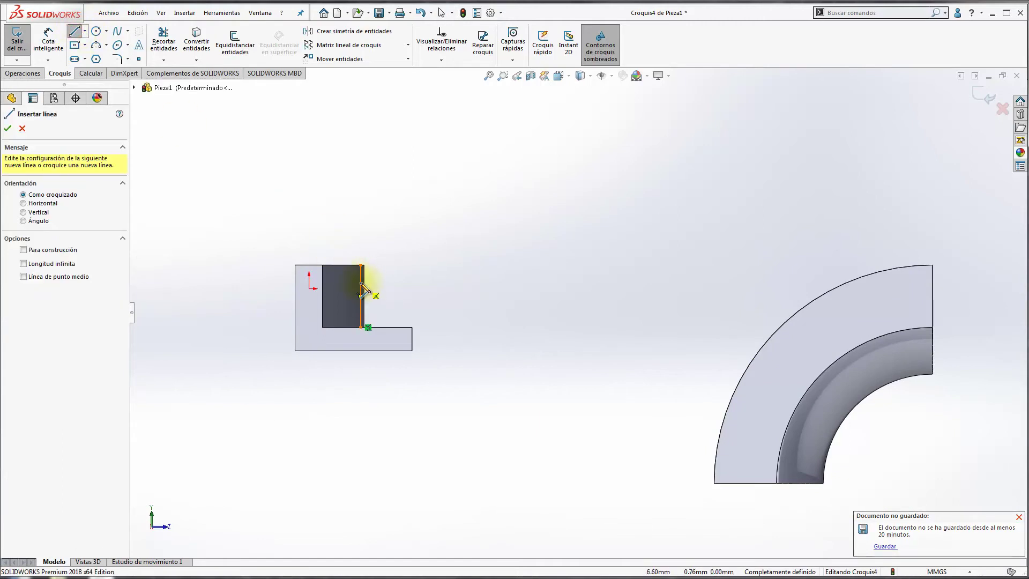
left_click(360, 282)
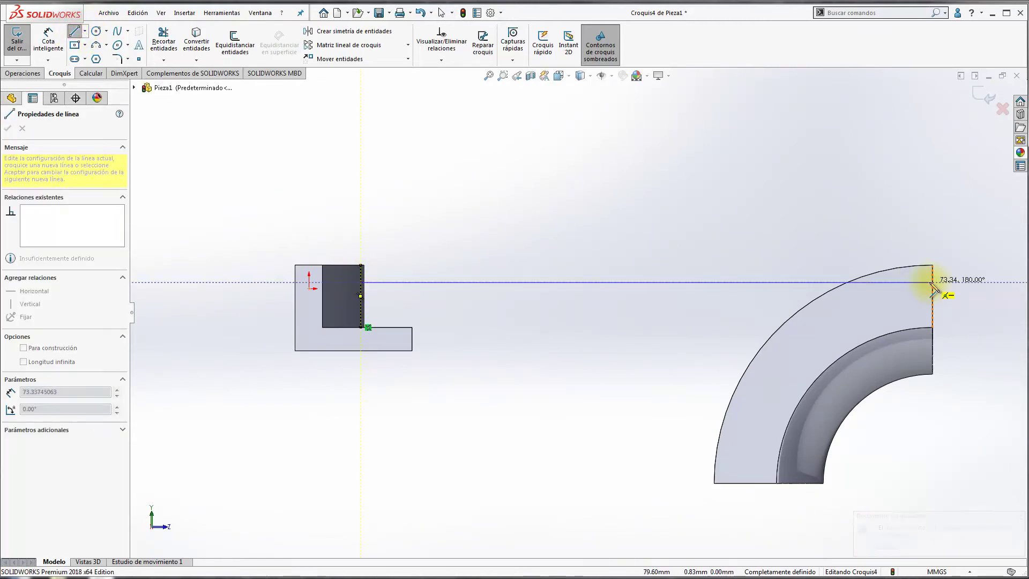
left_click(932, 282)
left_click(932, 265)
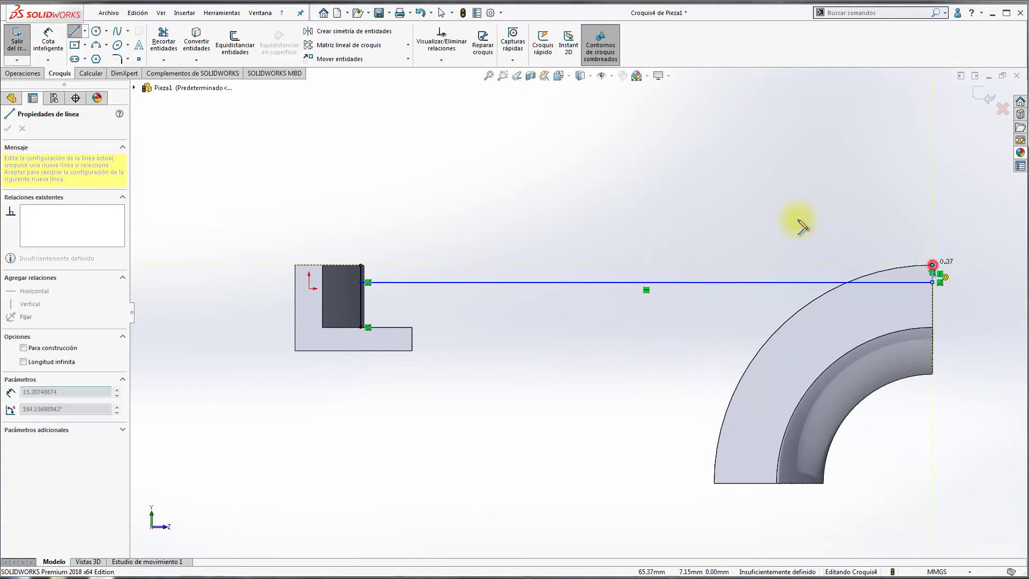
left_click(762, 189)
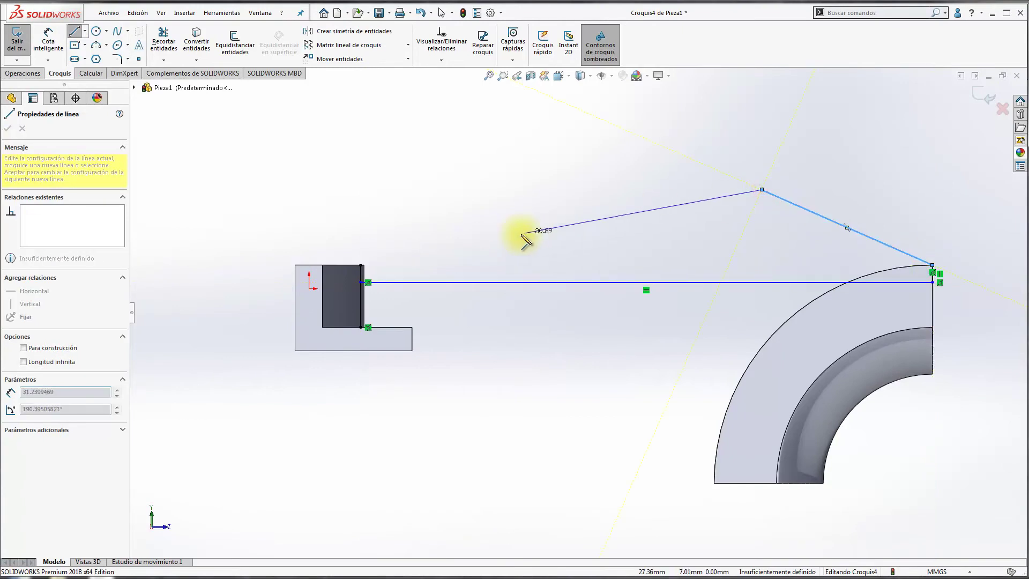
left_click(527, 265)
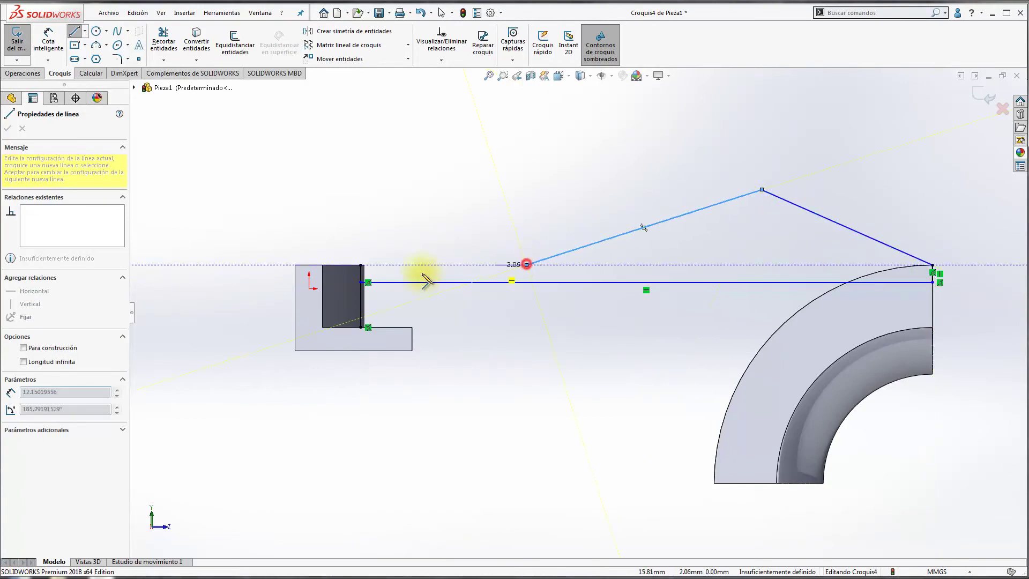
left_click(361, 264)
key("Escape")
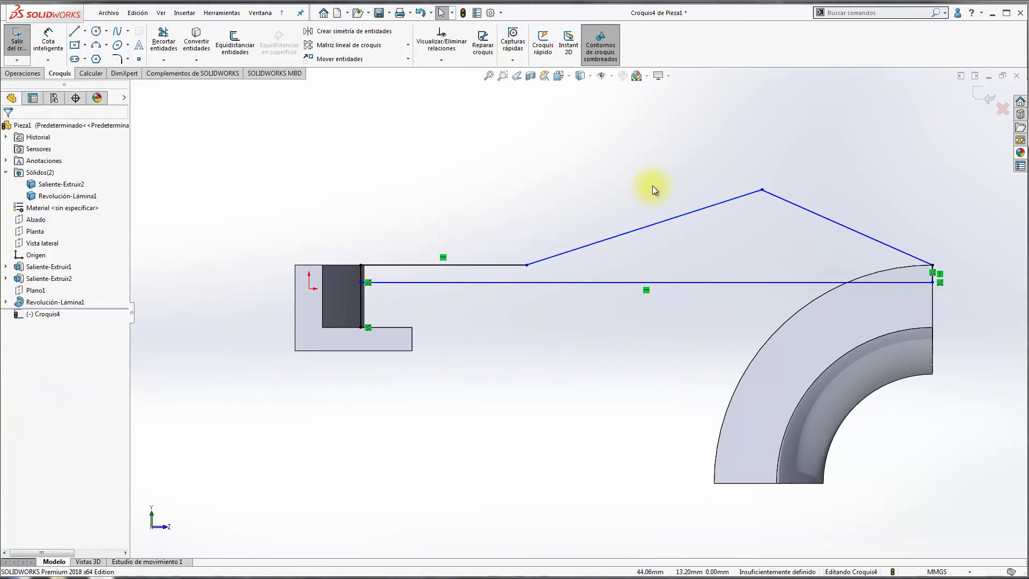
Drag the wall line's bottom endpoint up to the lower rib line, closing the outline.
scroll(595, 284, "down", 2)
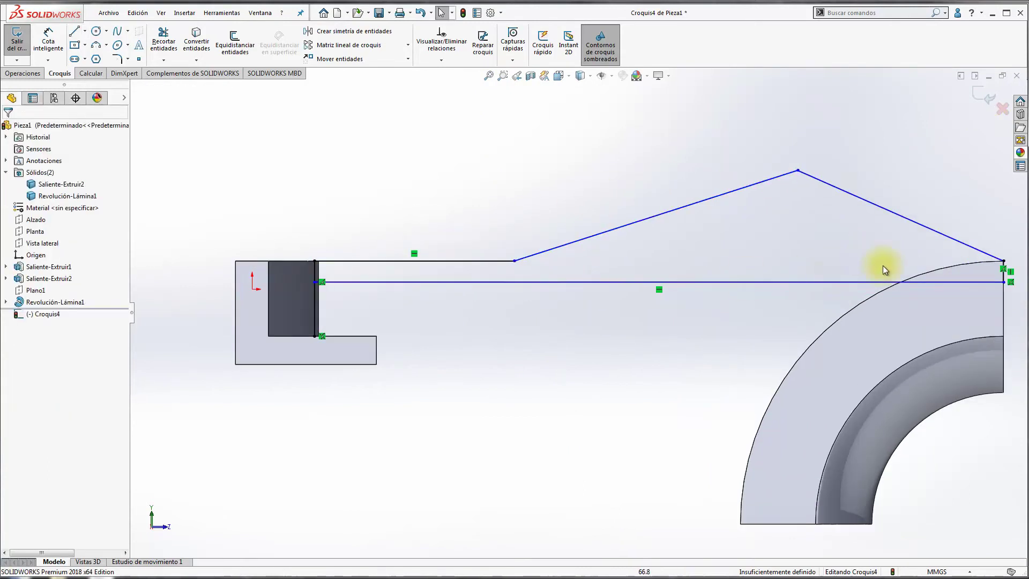
left_click(707, 282)
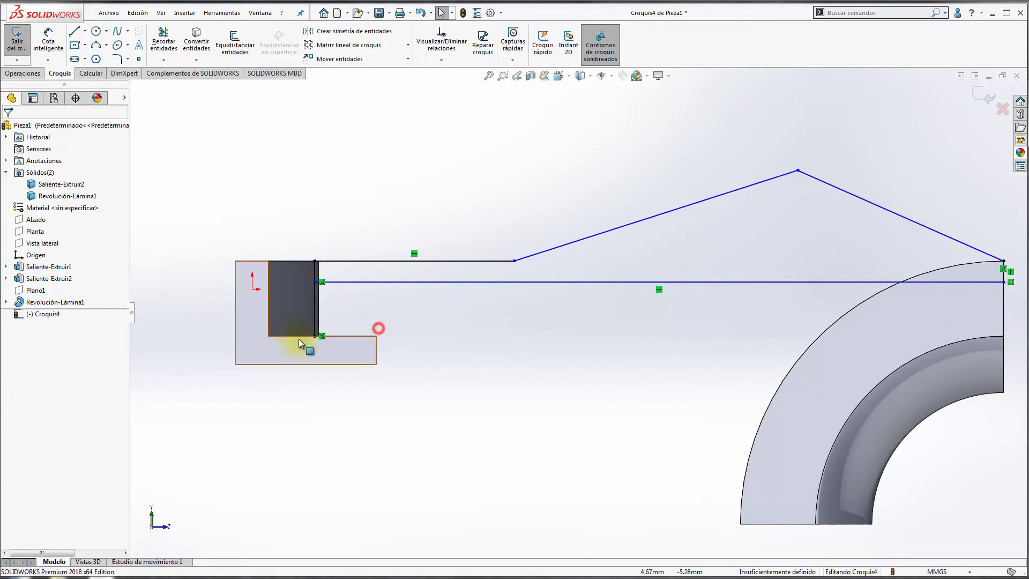
left_click_drag(315, 337, 315, 282)
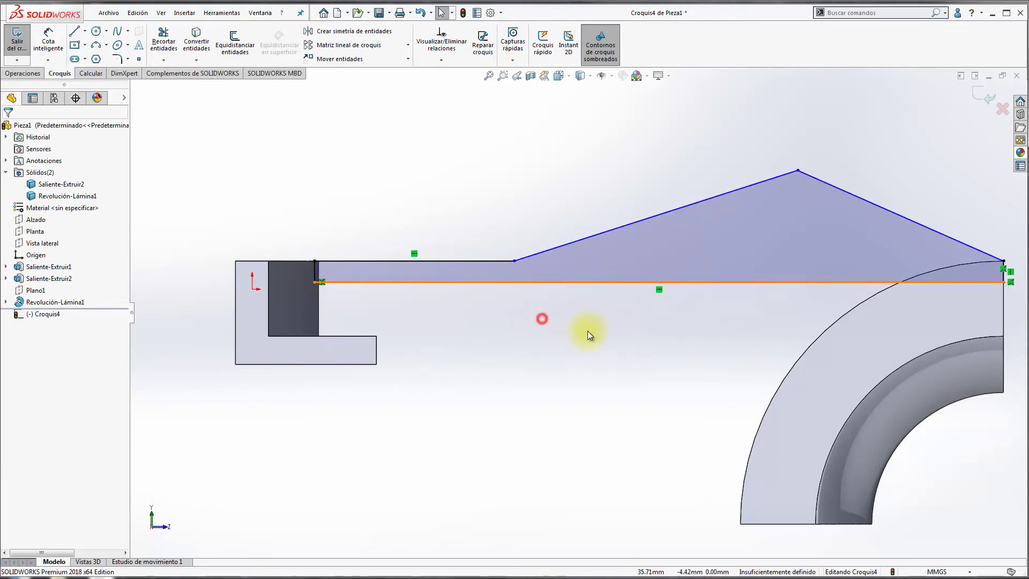
scroll(587, 330, "up", 1)
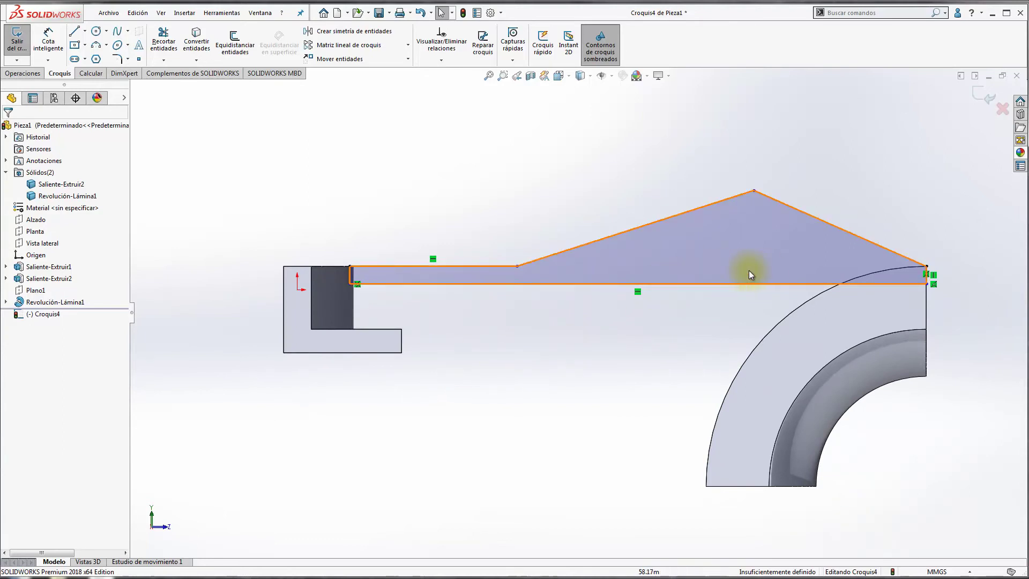
Make the rib's two sloped edges equal in length.
left_click(696, 183)
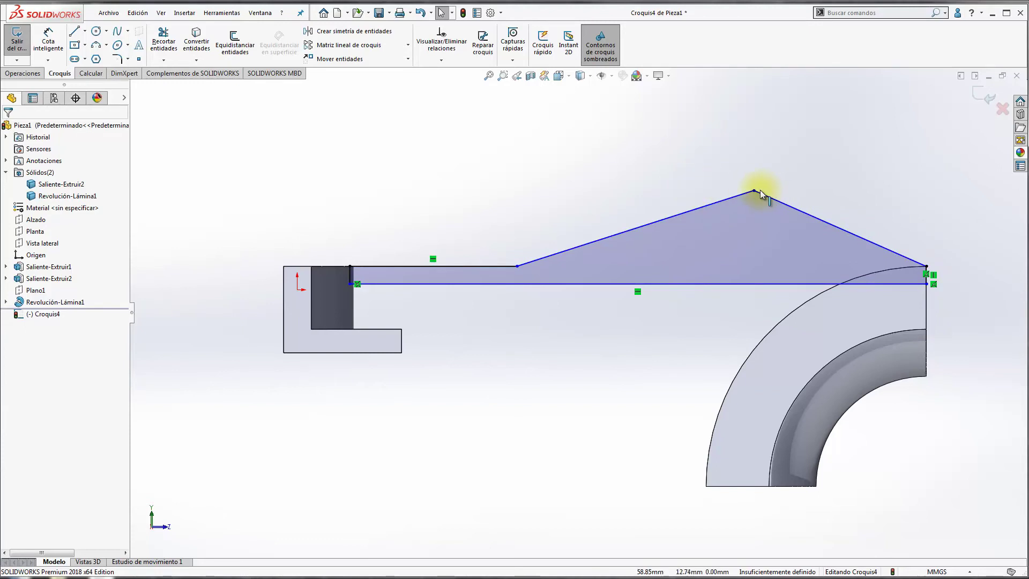
left_click(743, 196)
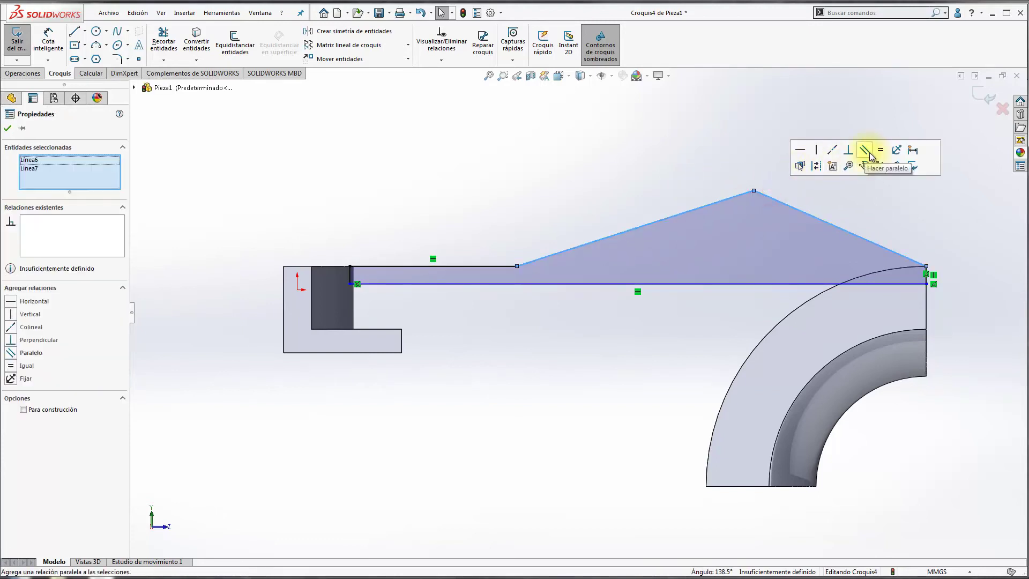
left_click(879, 153)
left_click(697, 161)
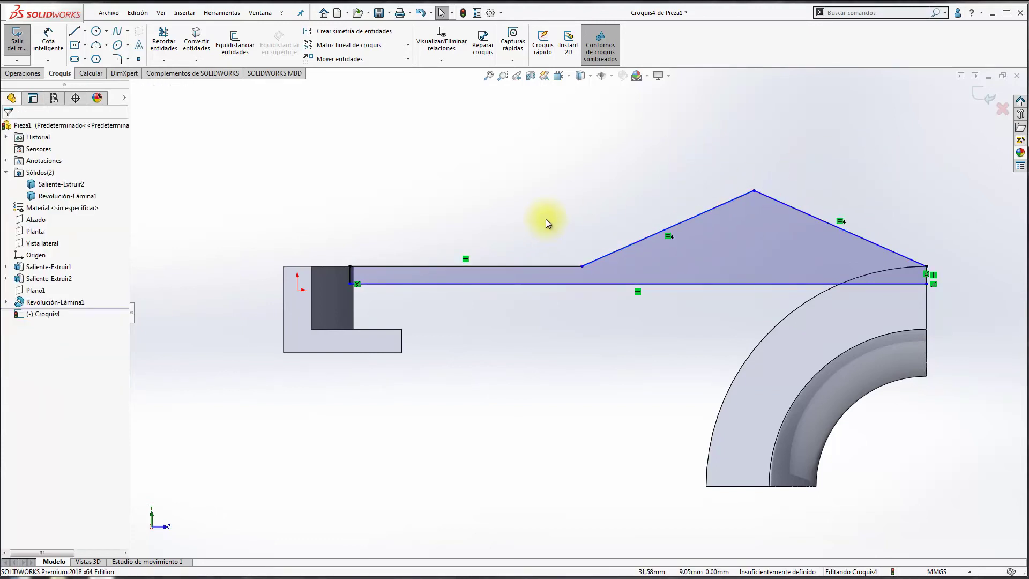
Space the two horizontal rib edges 3 mm apart, then delete that dimension.
left_click(45, 48)
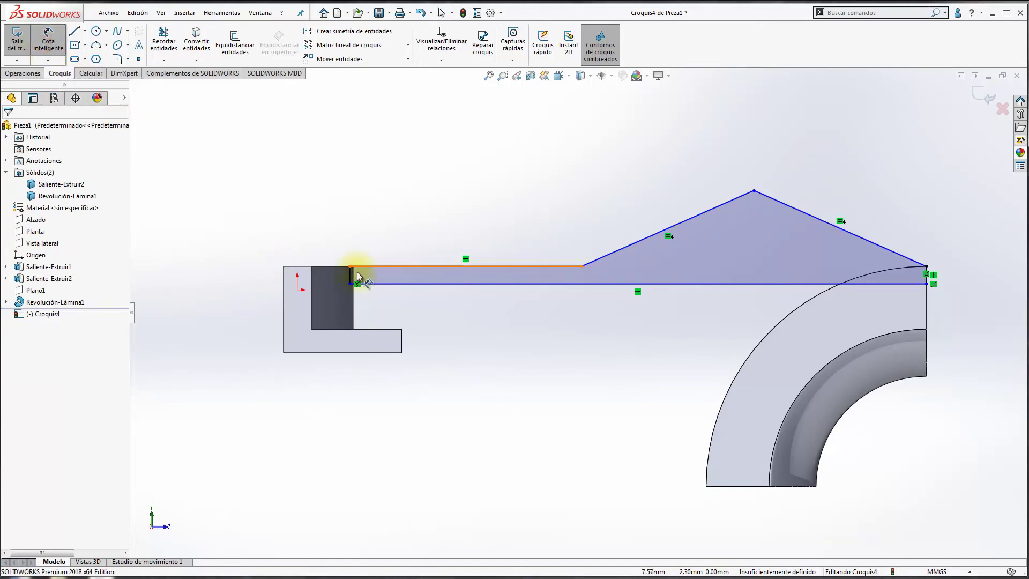
left_click(430, 268)
left_click(428, 284)
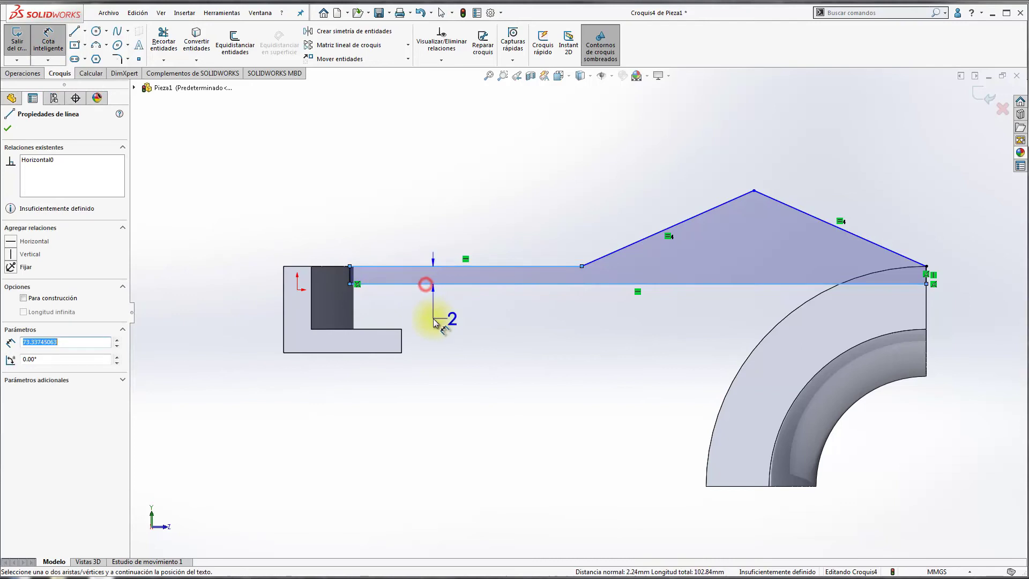
left_click(433, 320)
type("3")
left_click(432, 305)
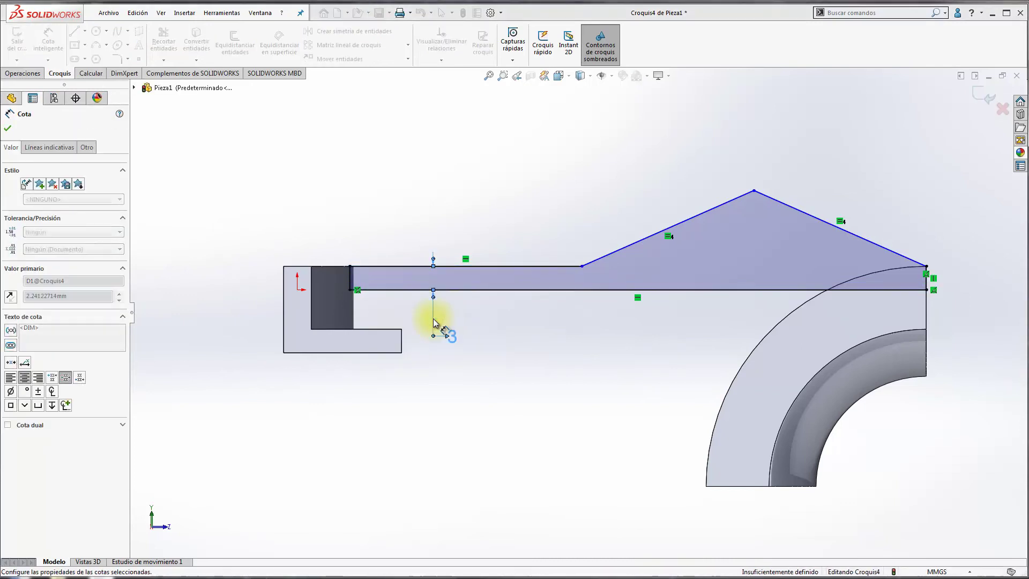
key("Escape")
left_click(451, 336)
key("Delete")
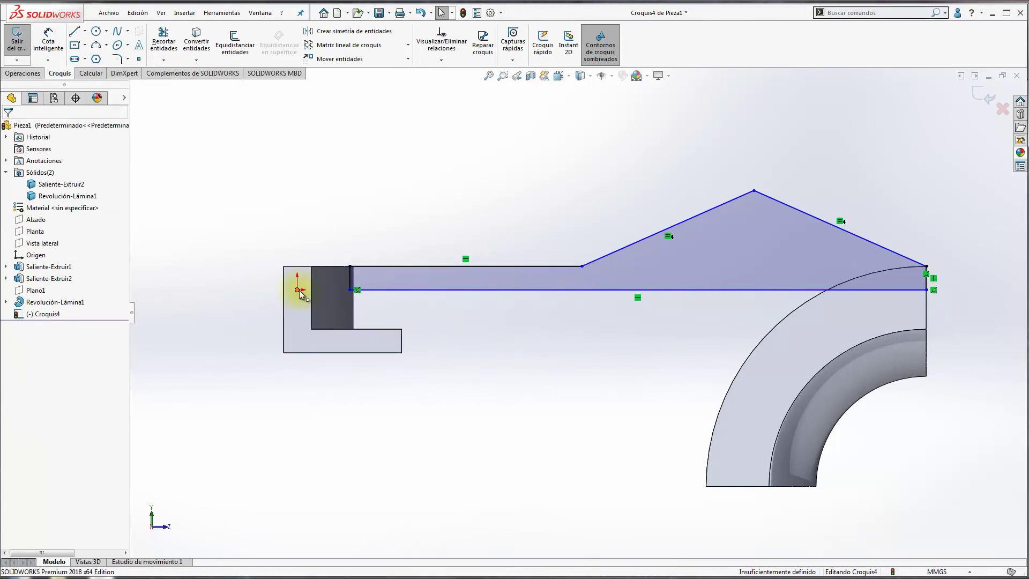
Make the rib's lower horizontal edge coincident with the sketch origin.
left_click(298, 289)
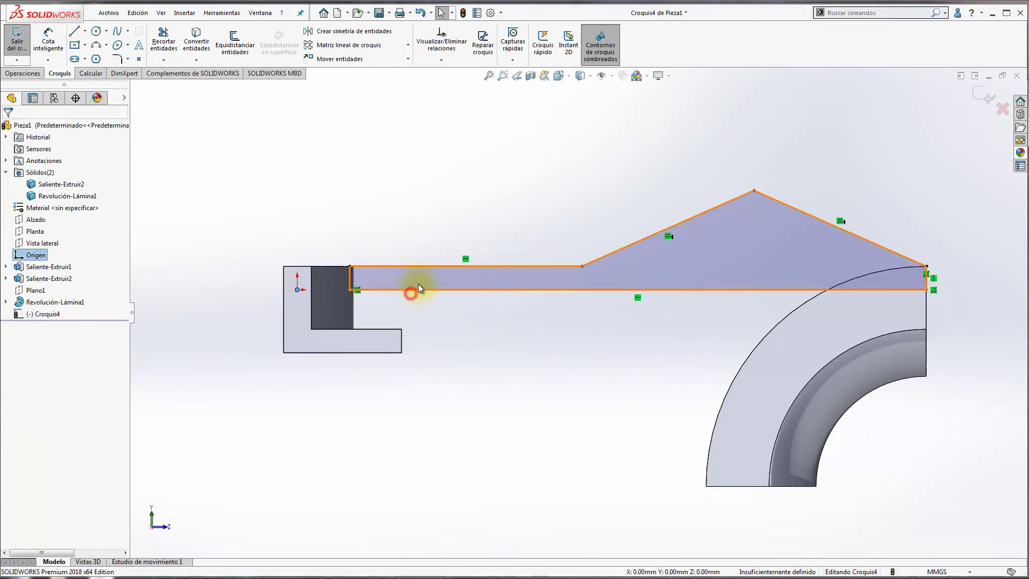
left_click(407, 289, "ctrl")
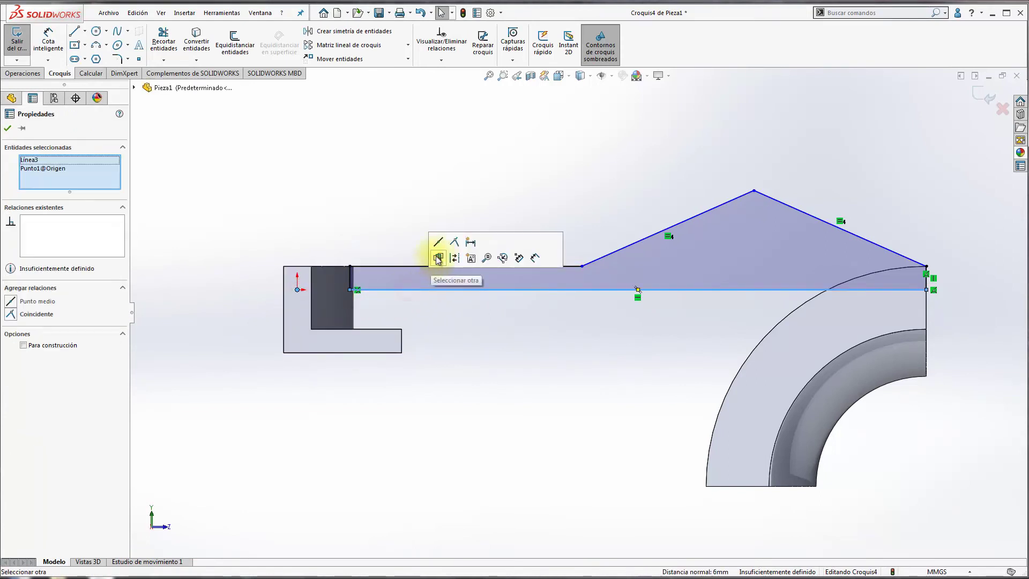
left_click(457, 242)
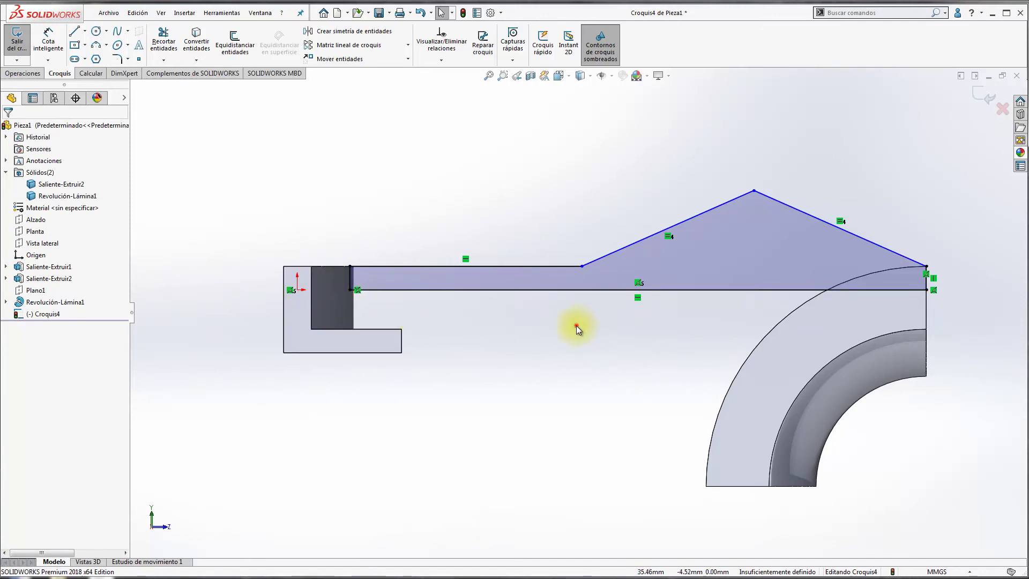
left_click(48, 41)
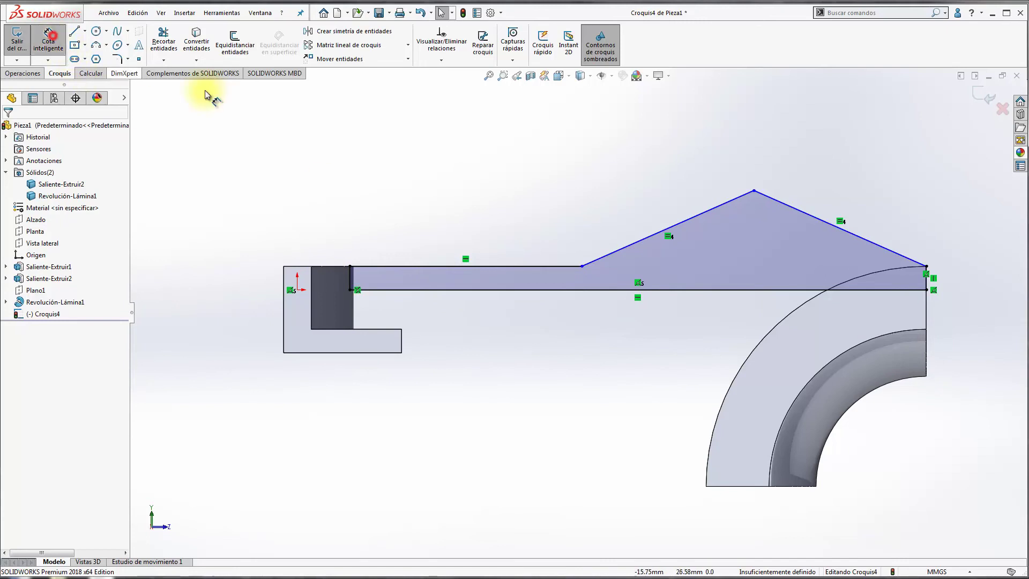
Locate the rib's peak 30 mm horizontally and 6 mm vertically from its right end.
left_click(790, 212)
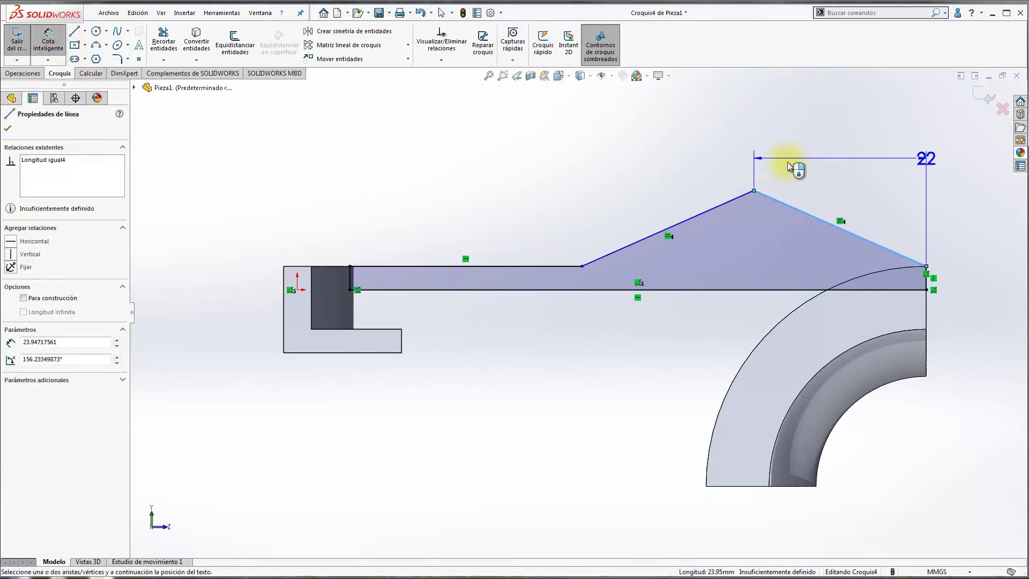
key("Escape")
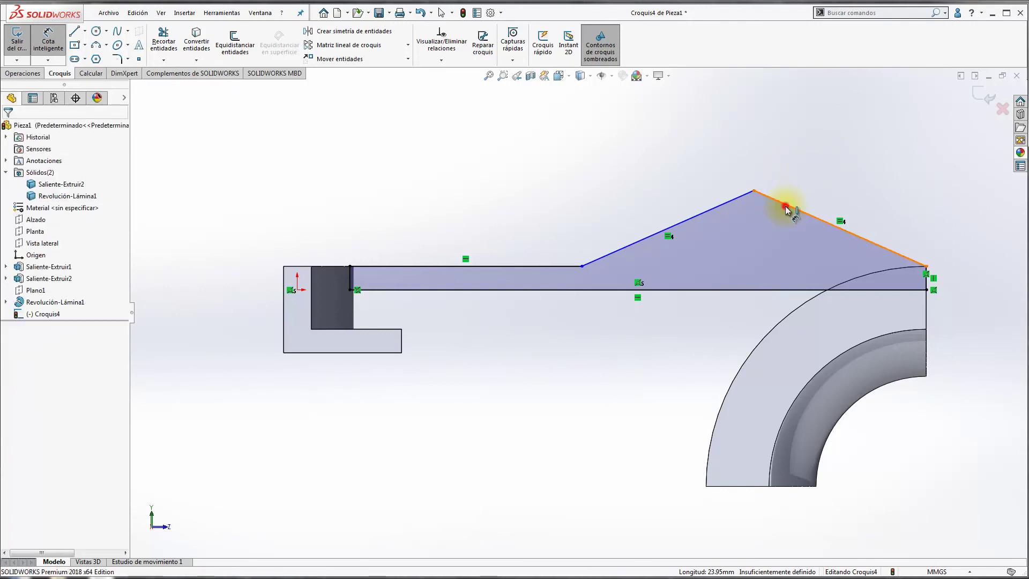
left_click(785, 206)
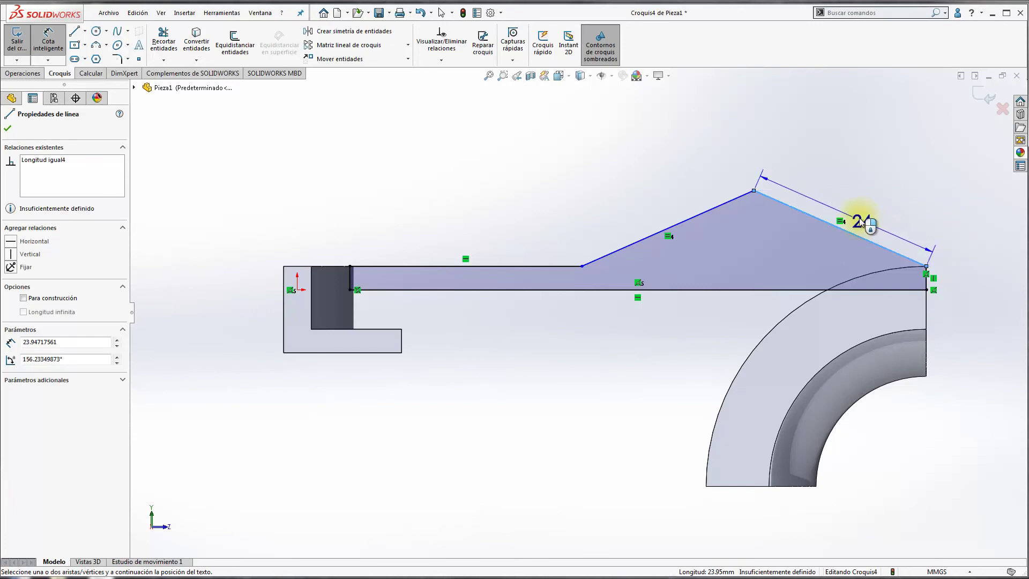
left_click(844, 161)
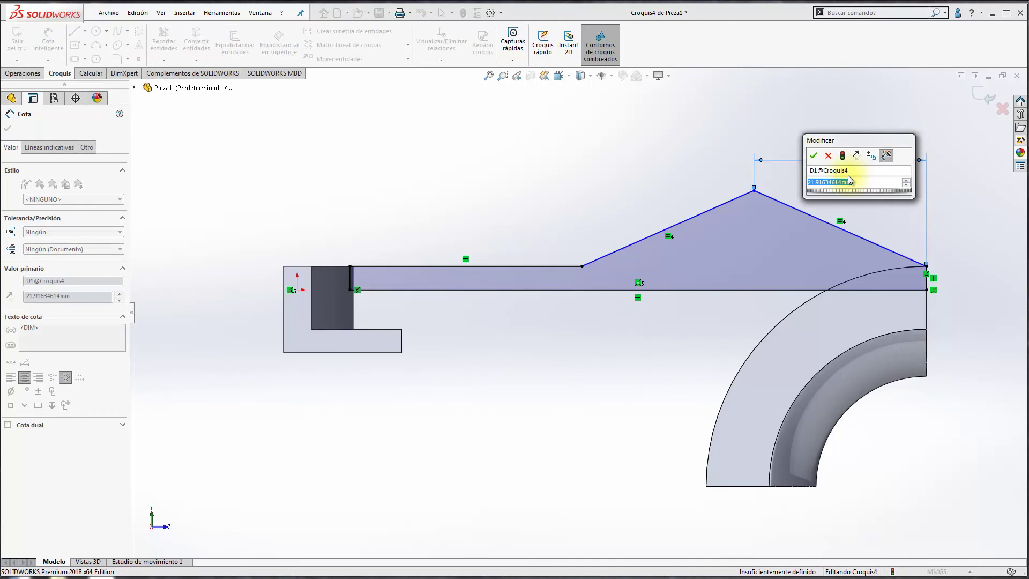
type("30")
key("Return")
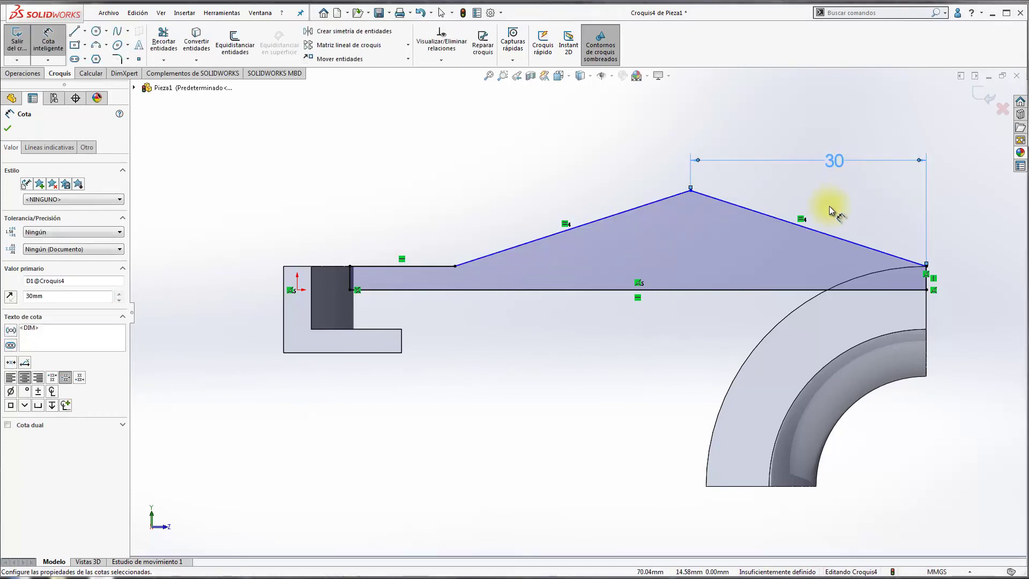
left_click(749, 209)
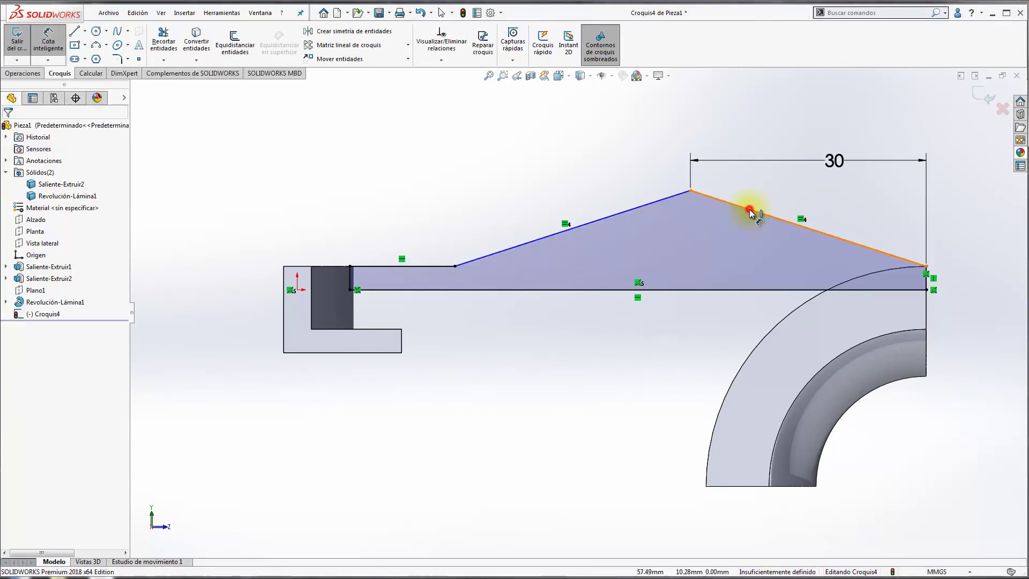
left_click(967, 234)
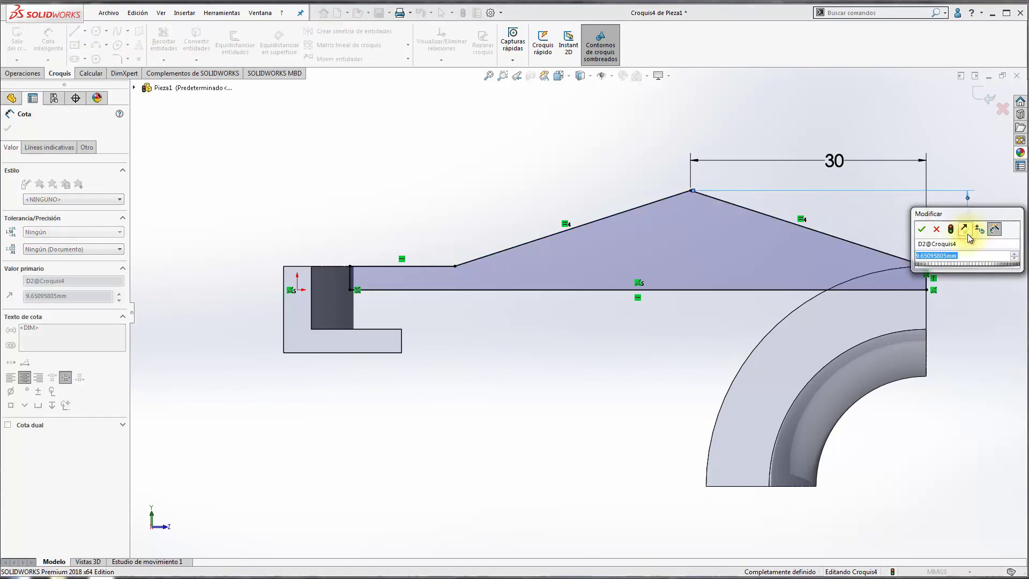
key("Return")
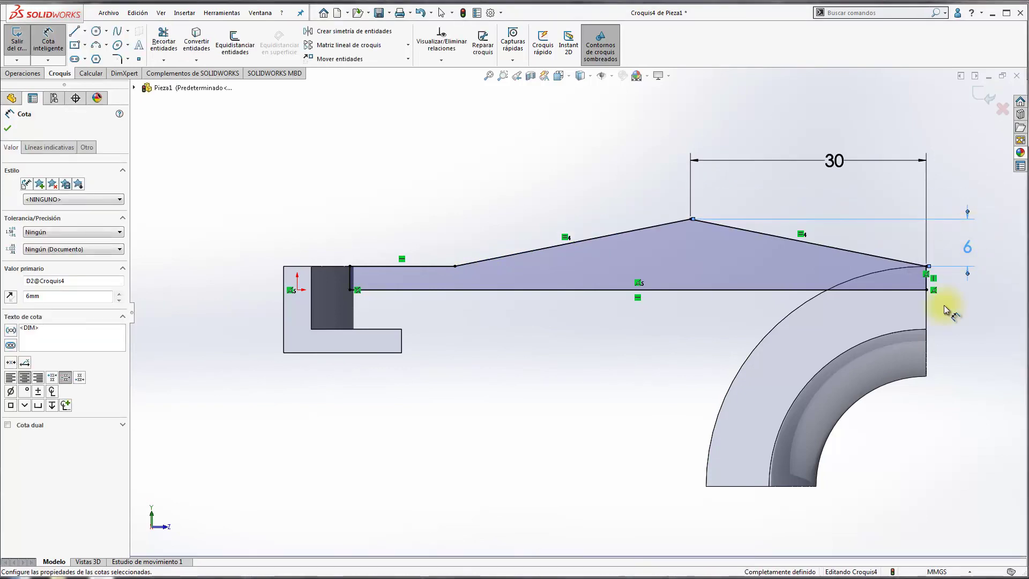
key("Escape")
left_click(465, 204)
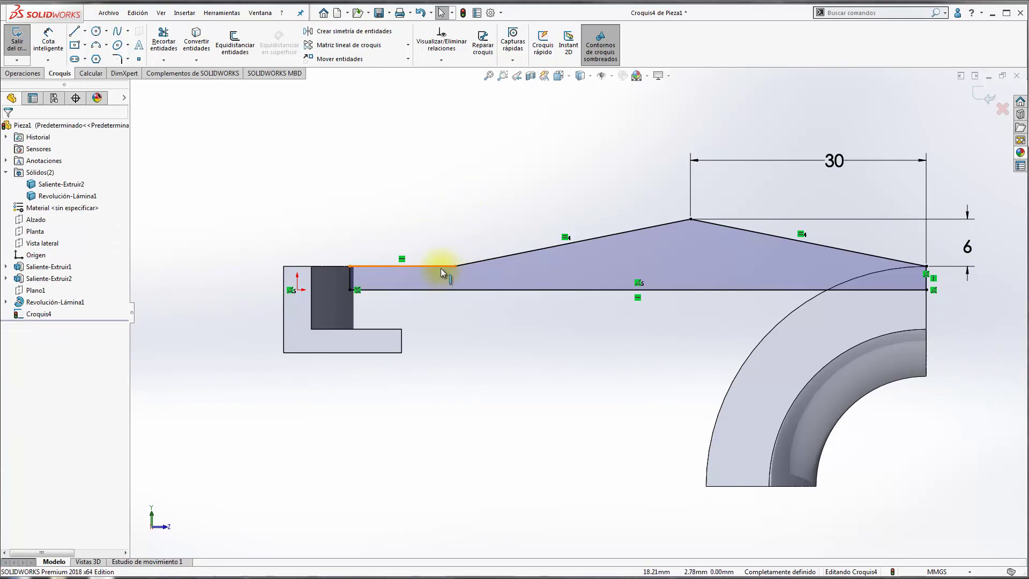
Fillet the corner between the rib's flat top and rising slope with a 5 mm radius.
left_click(420, 208)
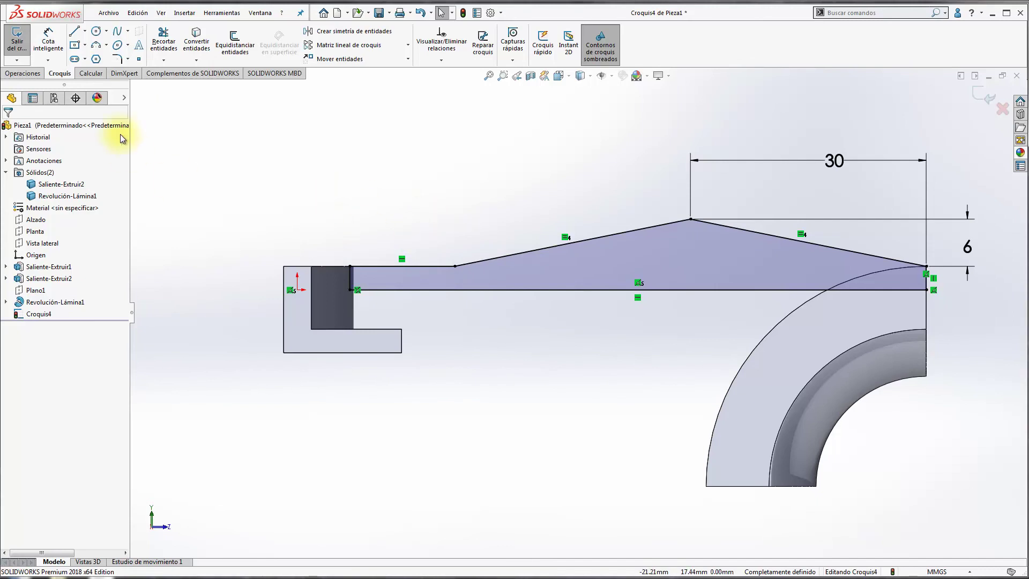
left_click(117, 60)
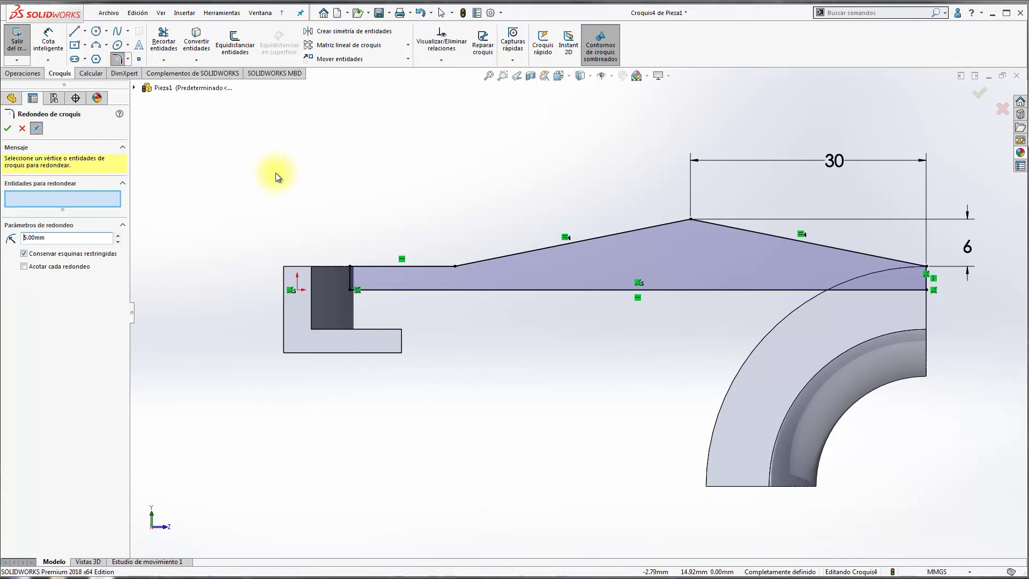
left_click(454, 267)
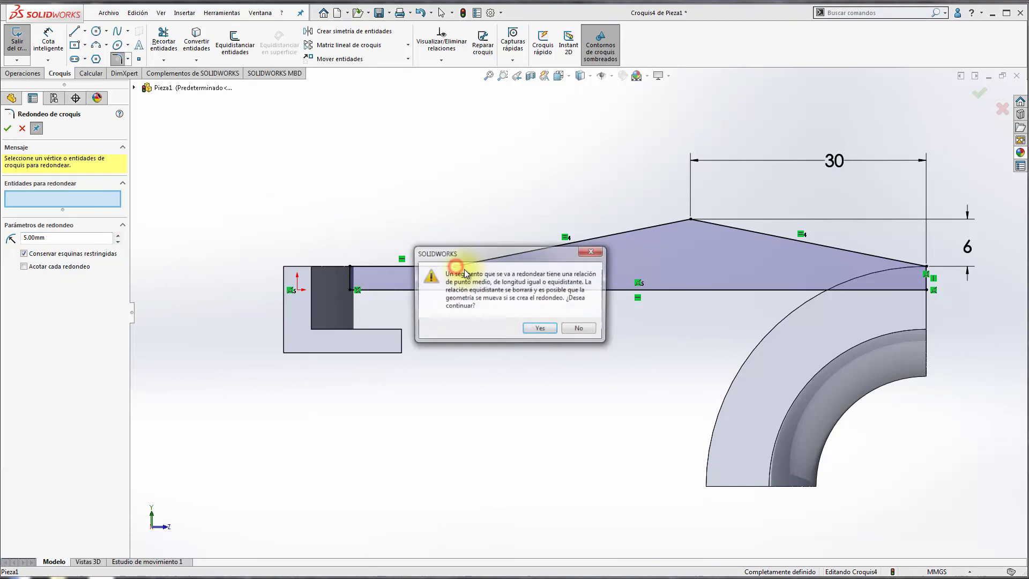
left_click(540, 329)
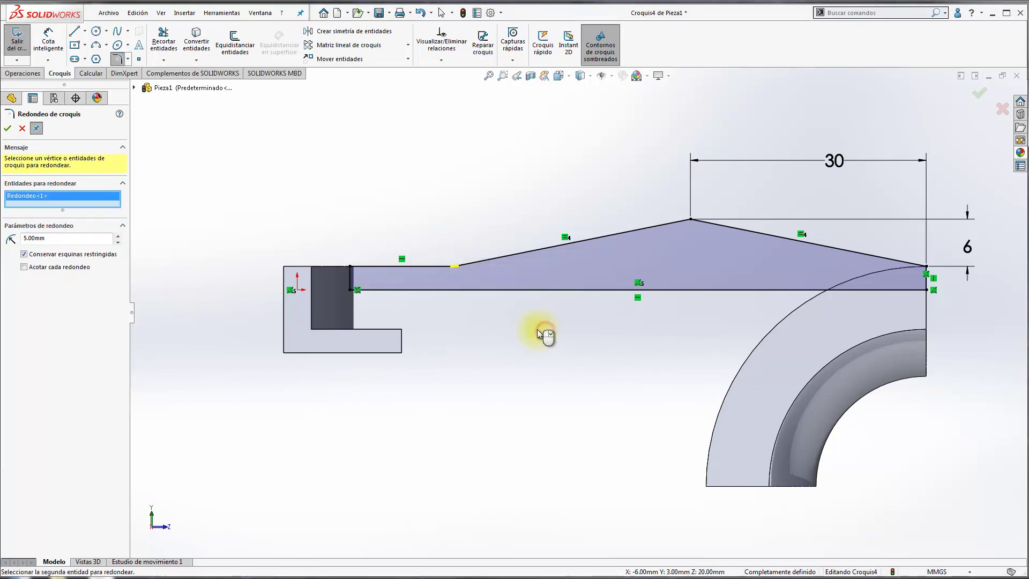
left_click(6, 128)
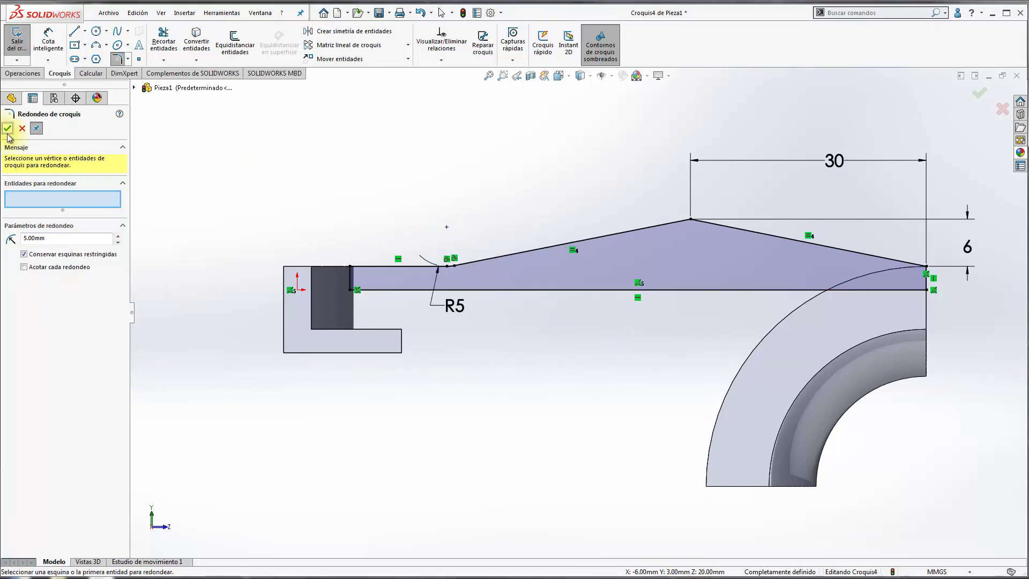
left_click(7, 129)
left_click(432, 154)
middle_click_drag(587, 195, 570, 205)
Extrude the rib sketch 3 mm in the reversed direction, creating Saliente-Extruir3.
key("Escape")
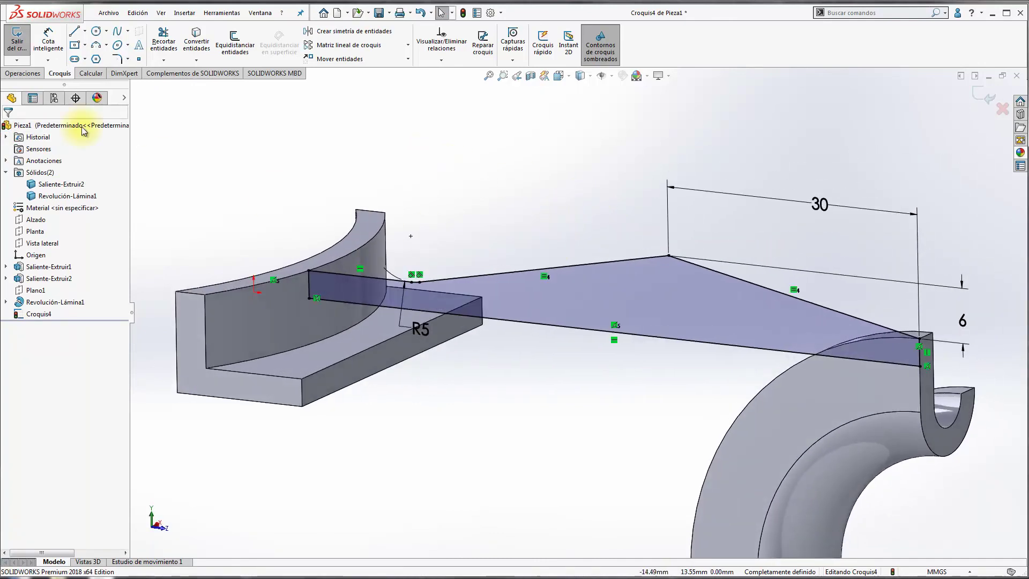
left_click(23, 73)
left_click(33, 54)
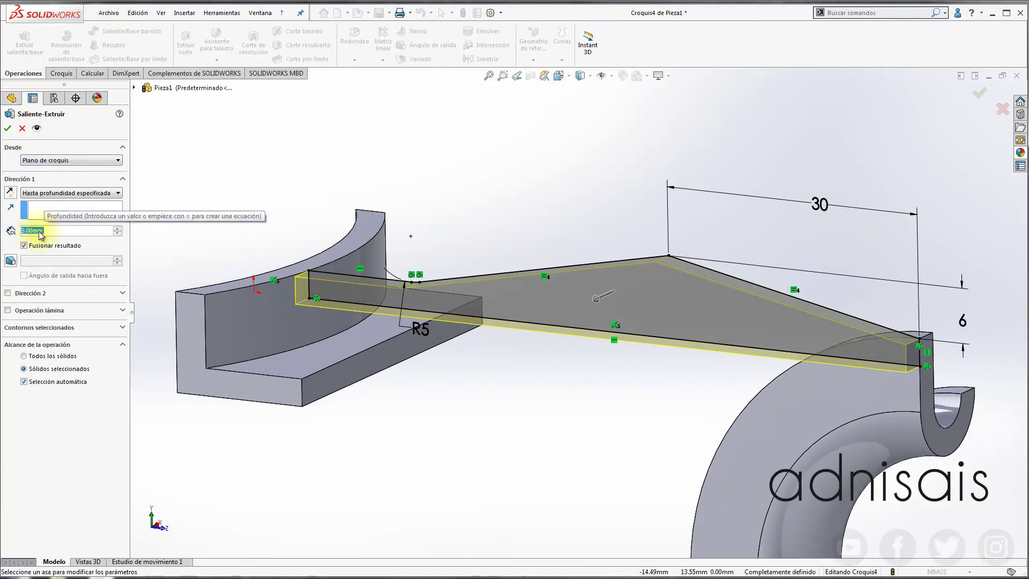
left_click(10, 192)
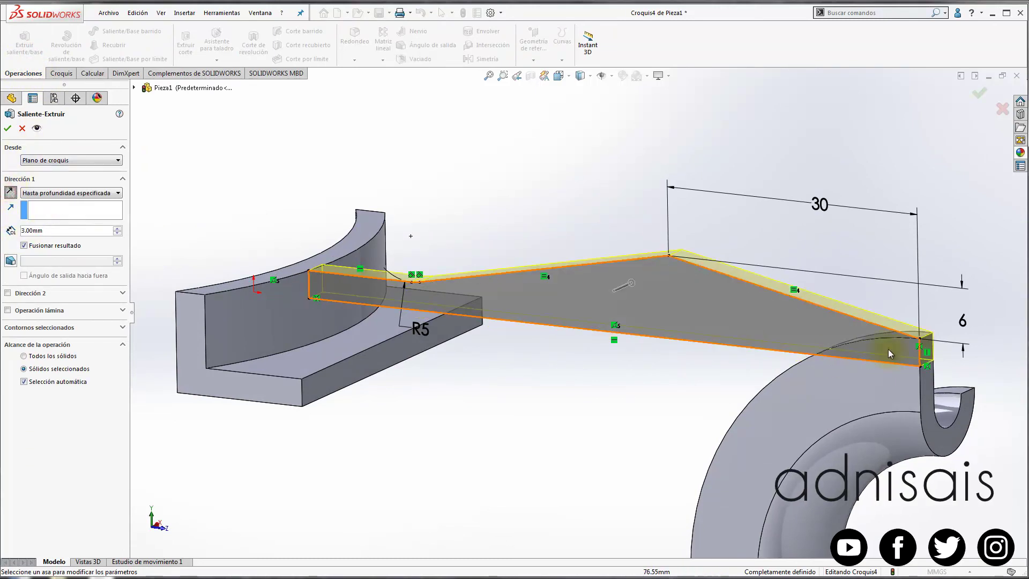
middle_click_drag(889, 352, 931, 367)
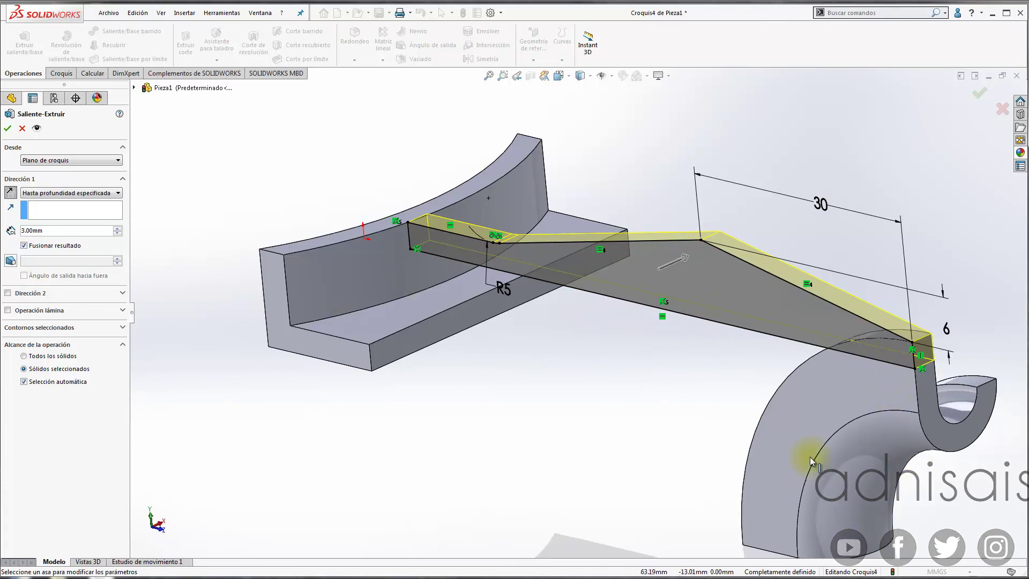
scroll(769, 426, "up", 2)
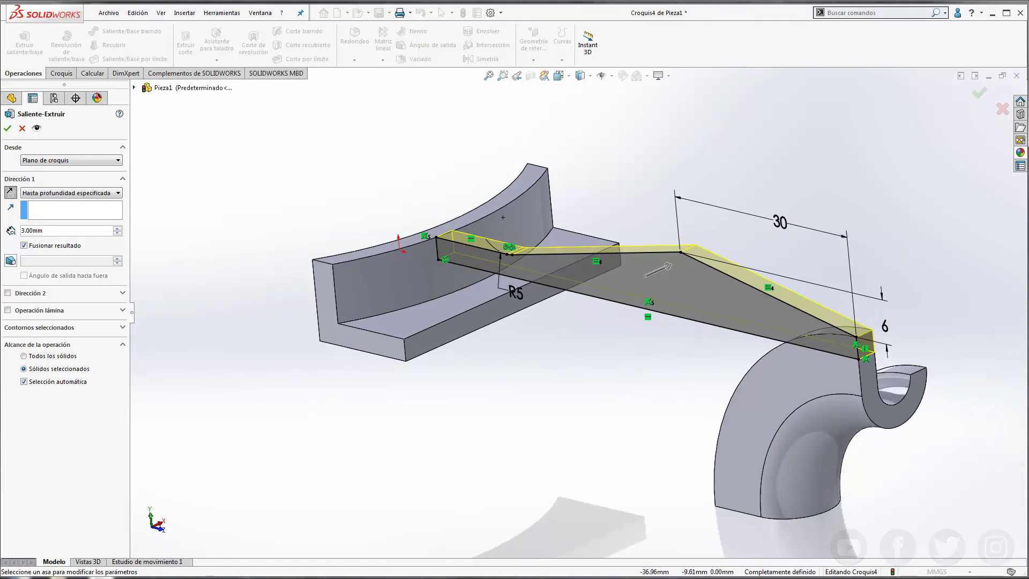
left_click(6, 129)
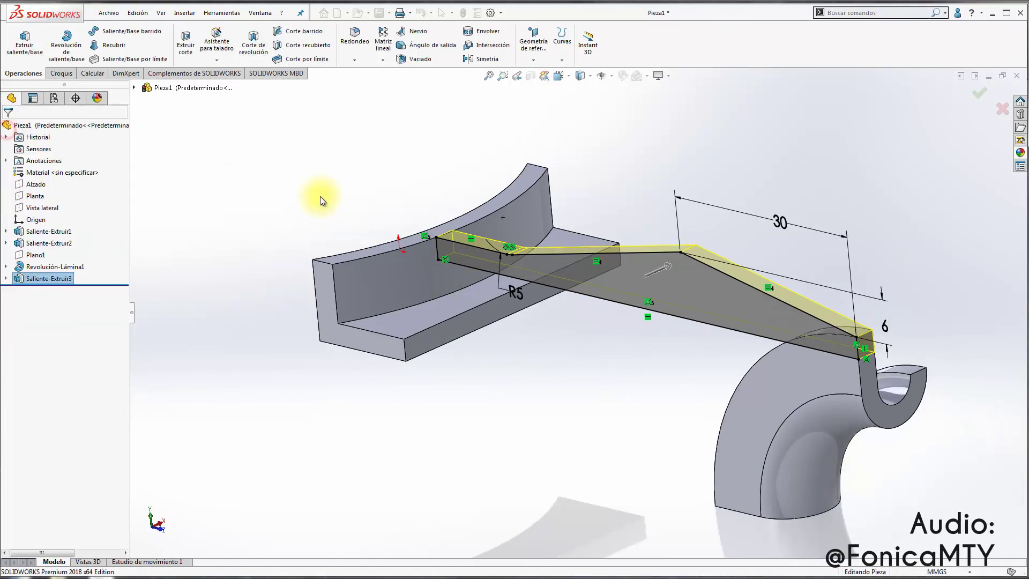
left_click(314, 182)
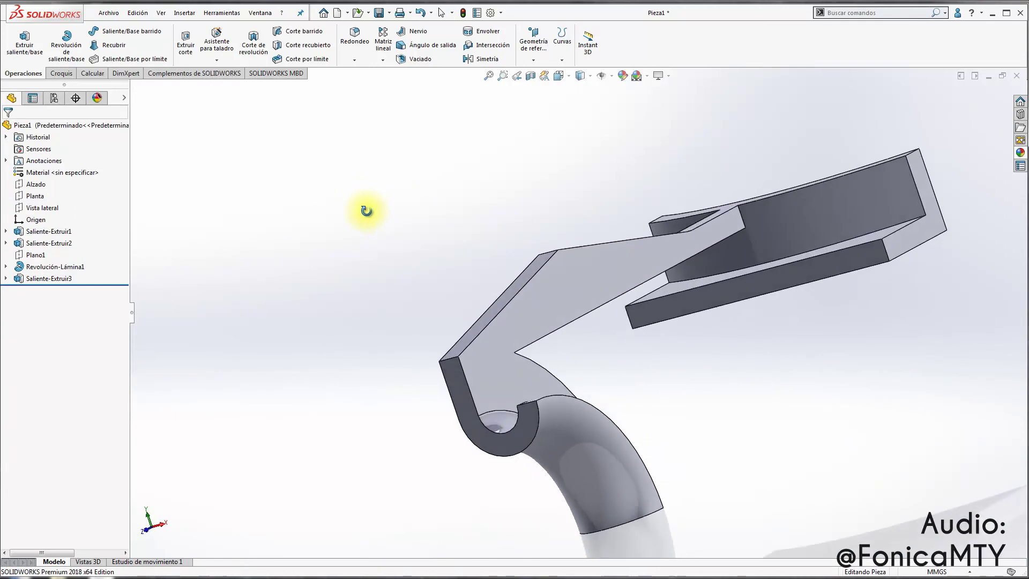